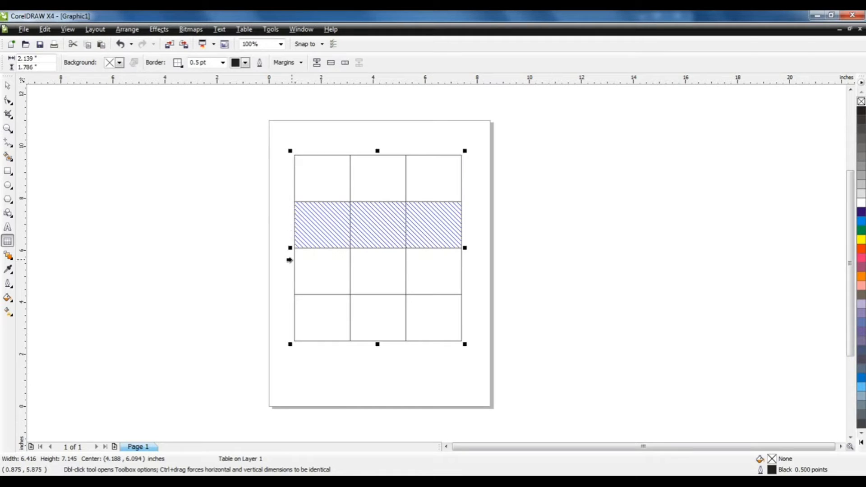
# Step: Select the table's third row, each of its three columns in turn, the top row, and the first column again
pyautogui.click(291, 265)
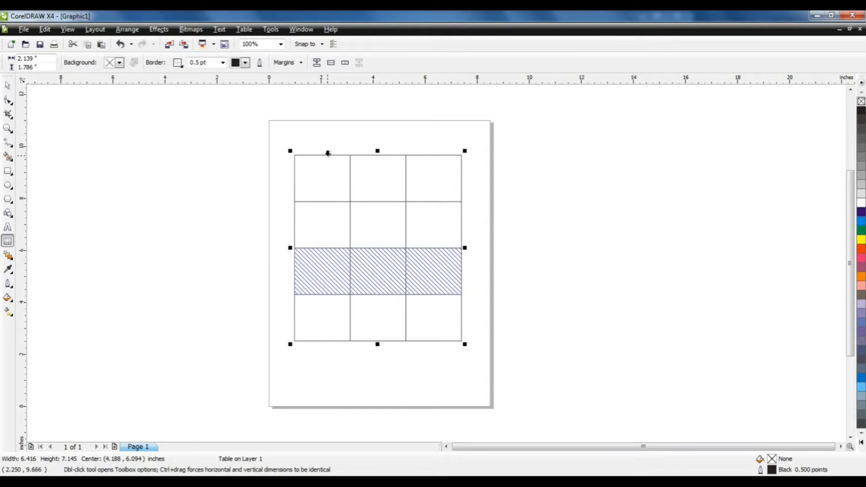
pyautogui.click(327, 151)
pyautogui.click(386, 151)
pyautogui.click(414, 151)
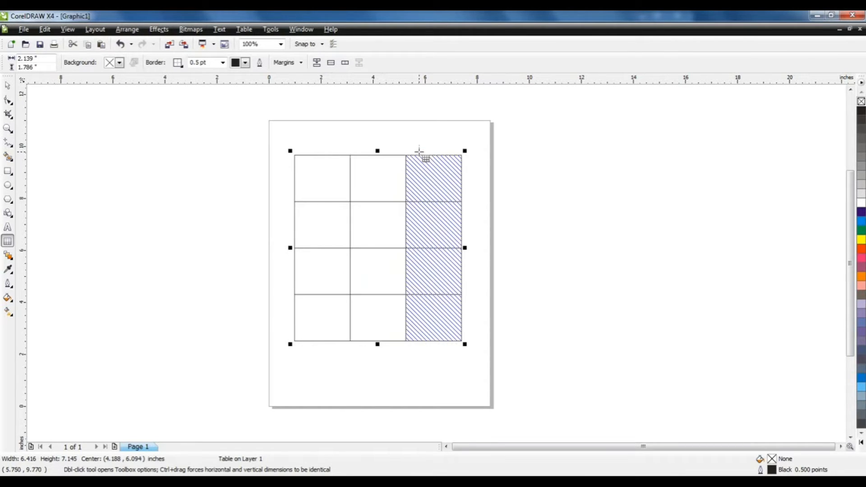
pyautogui.click(290, 172)
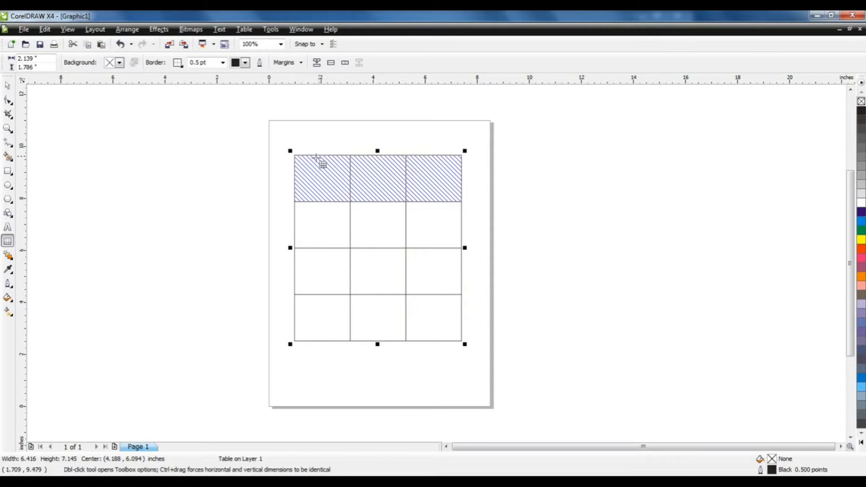
pyautogui.click(328, 152)
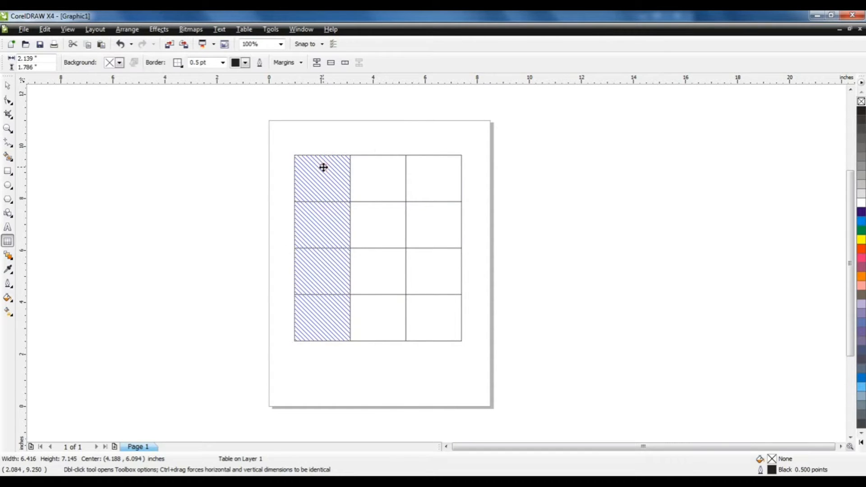
# Step: Alternate between placing the text cursor in top-row cells and selecting the whole first row and first column
pyautogui.click(322, 166)
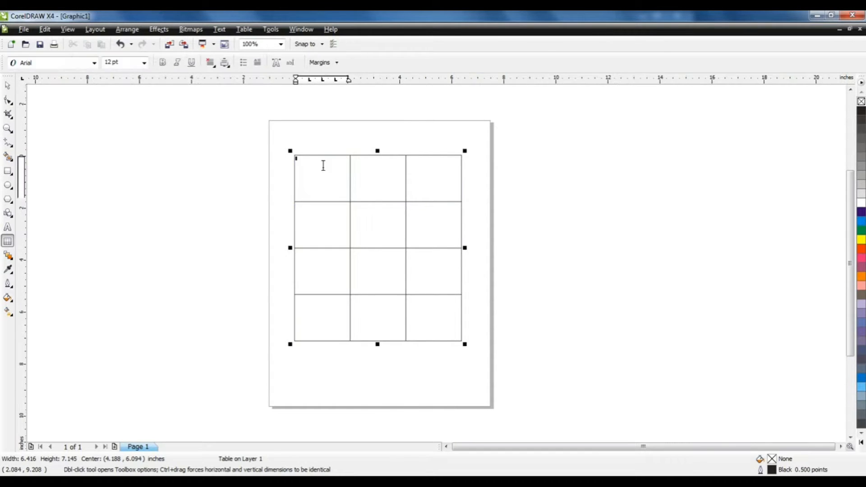
pyautogui.click(287, 177)
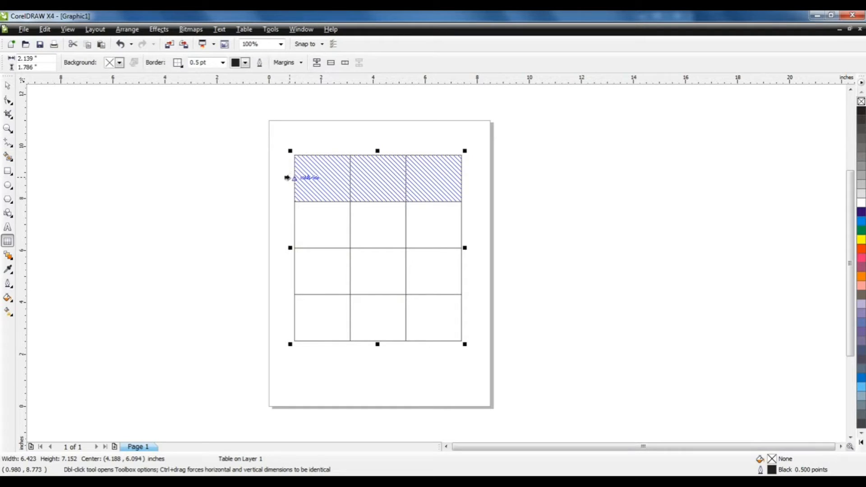
pyautogui.click(321, 151)
pyautogui.click(328, 173)
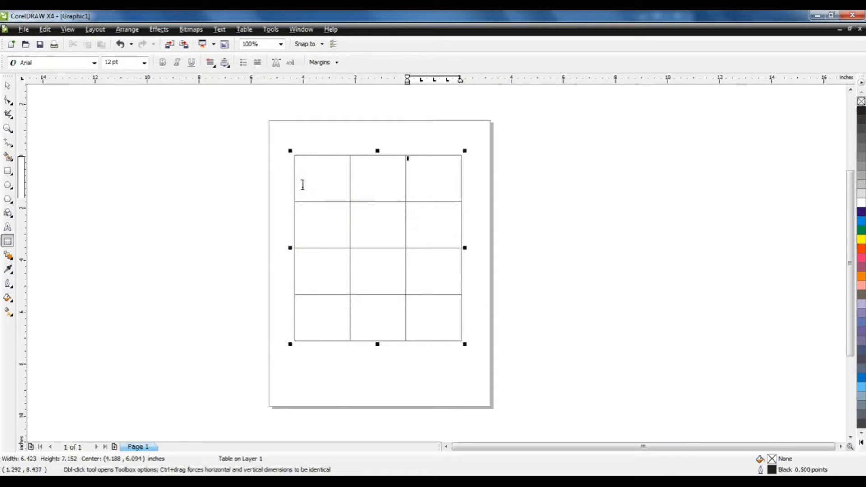
pyautogui.click(313, 180)
pyautogui.press('Escape')
pyautogui.click(325, 181)
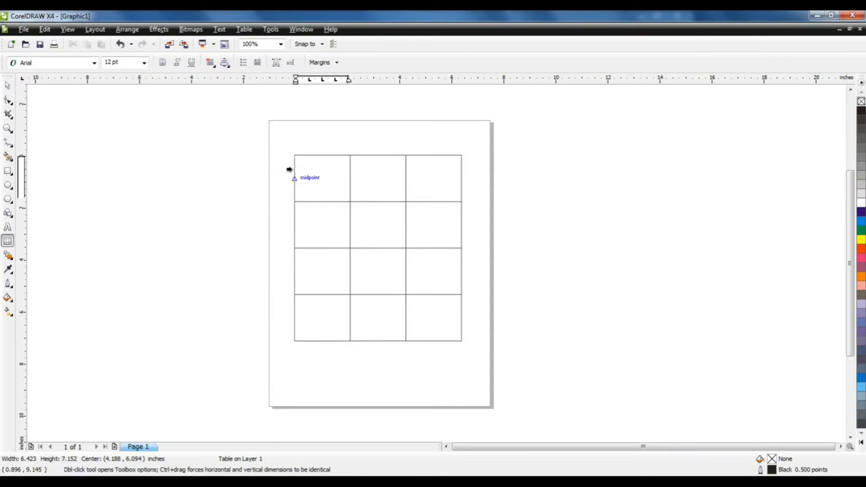
pyautogui.click(289, 174)
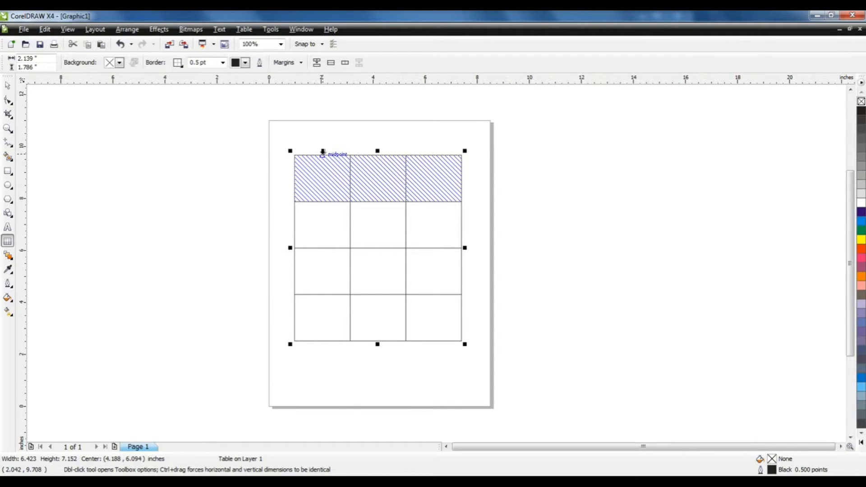
pyautogui.click(322, 152)
# Step: Fill the table's top row with the column headings Name, Address and Phone
pyautogui.click(319, 174)
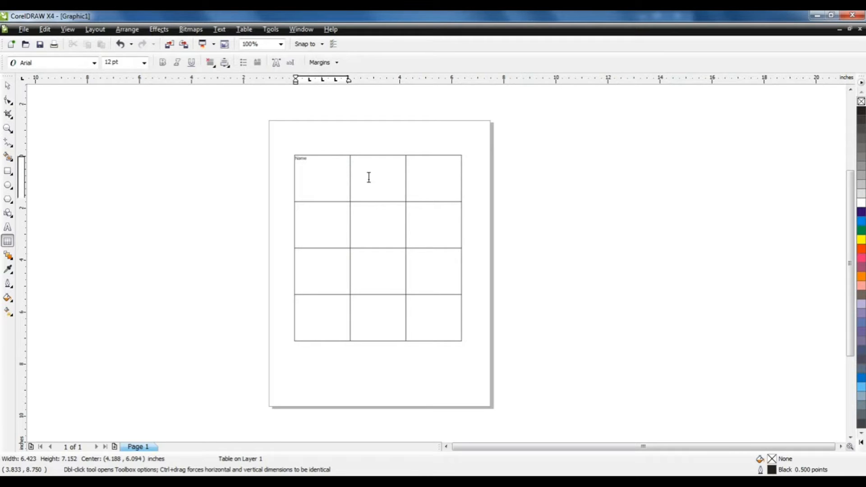
pyautogui.click(369, 177)
pyautogui.write('A')
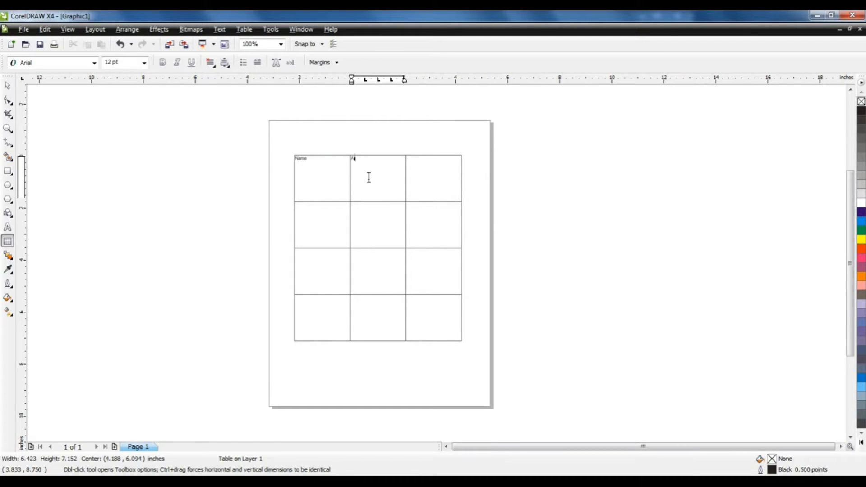
pyautogui.write('ddress')
pyautogui.press('Tab')
pyautogui.write('Pho')
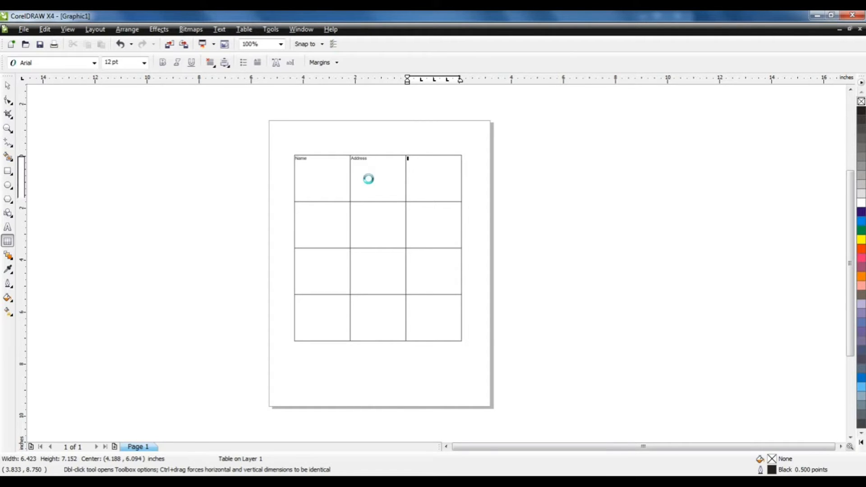
pyautogui.press('Tab')
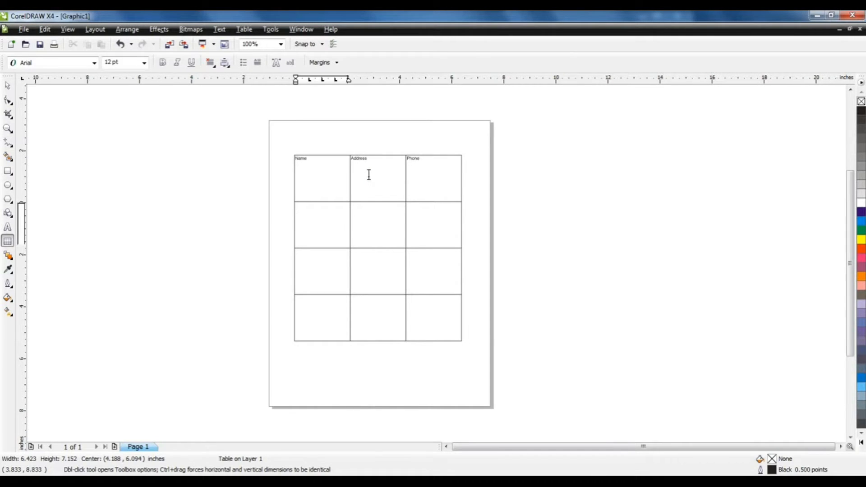
# Step: Fill the second row with the first contact's name, address and phone number under the matching headings
pyautogui.write('Ram')
pyautogui.press('Tab')
pyautogui.write('S')
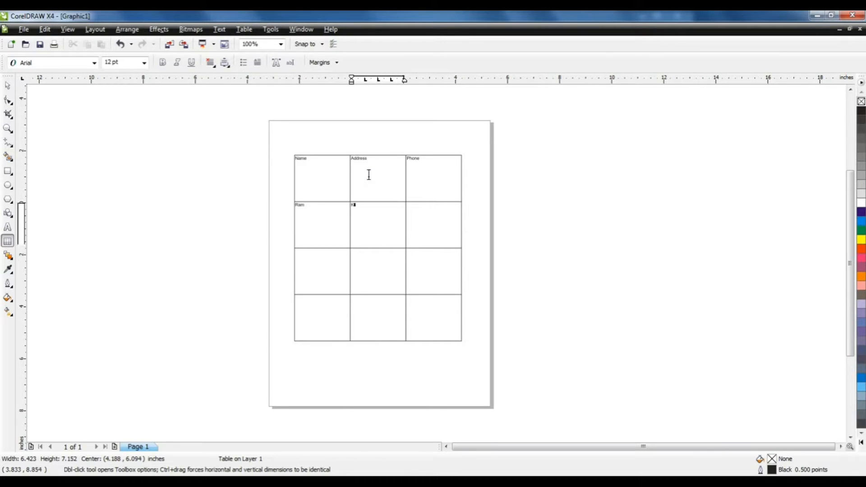
pyautogui.press('Tab')
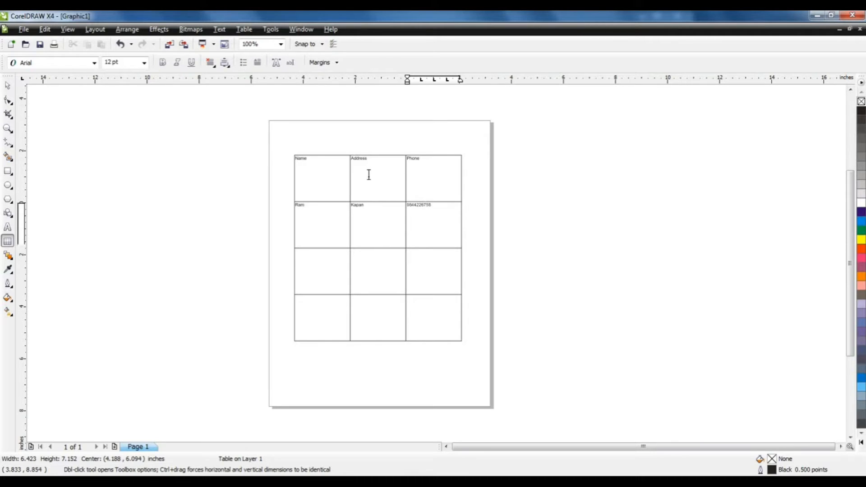
pyautogui.press('Tab')
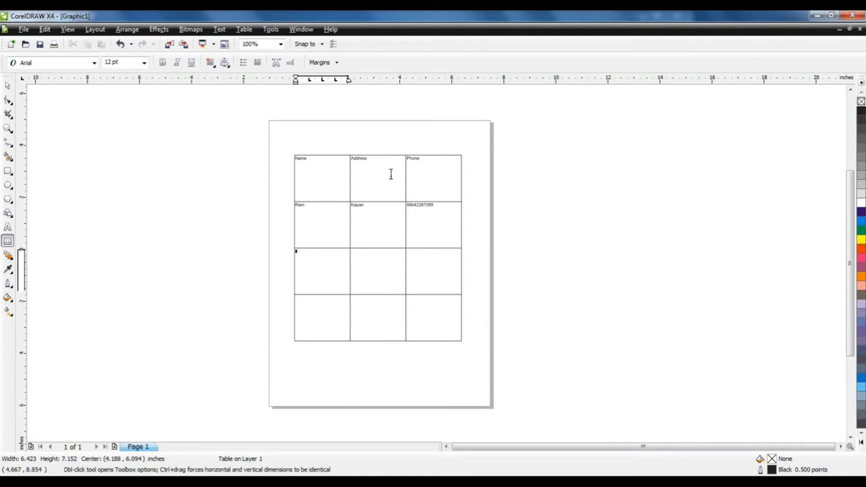
# Step: Fill the third row with the second contact's name, address and phone number
pyautogui.write('Hari')
pyautogui.press('Tab')
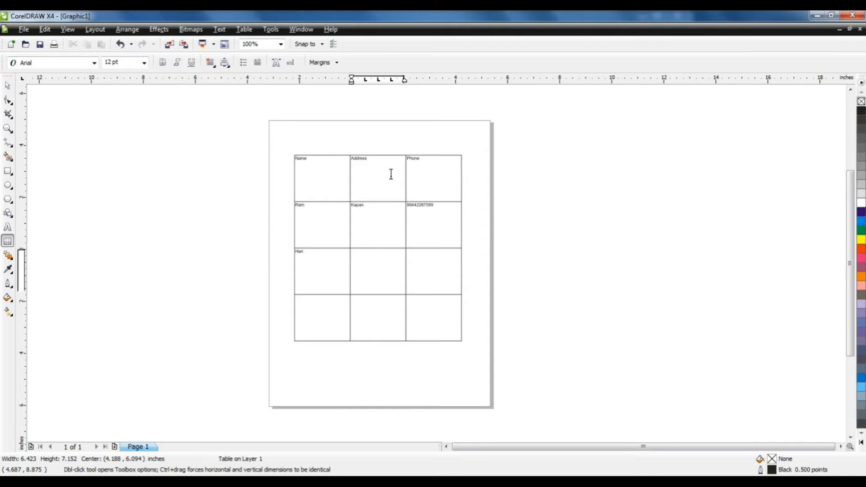
pyautogui.press('Tab')
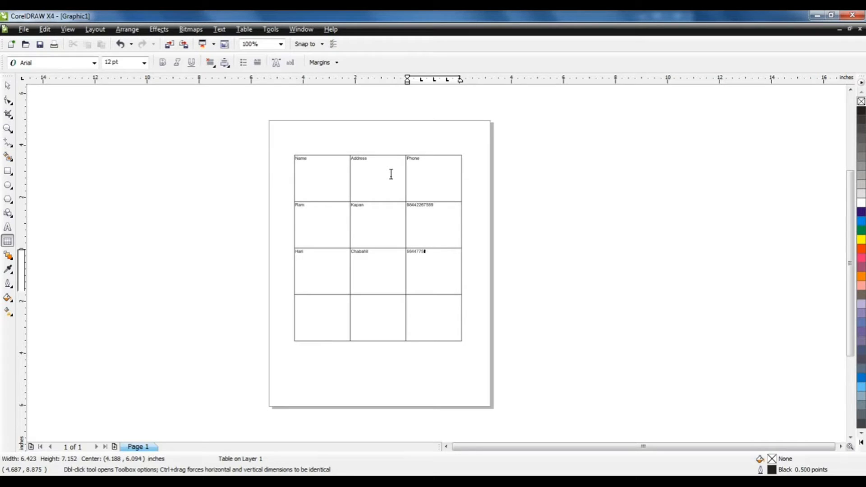
pyautogui.press('Tab')
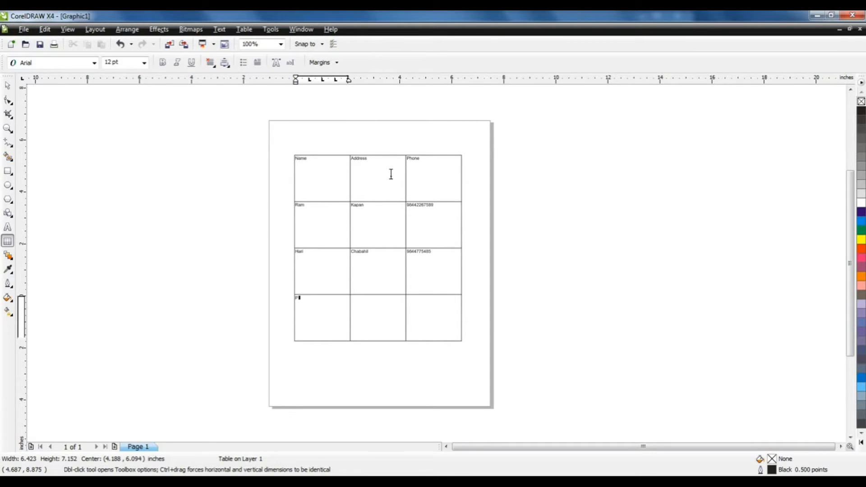
# Step: Fill the fourth row with the third contact's name, address and phone number, and finish text entry
pyautogui.press('Tab')
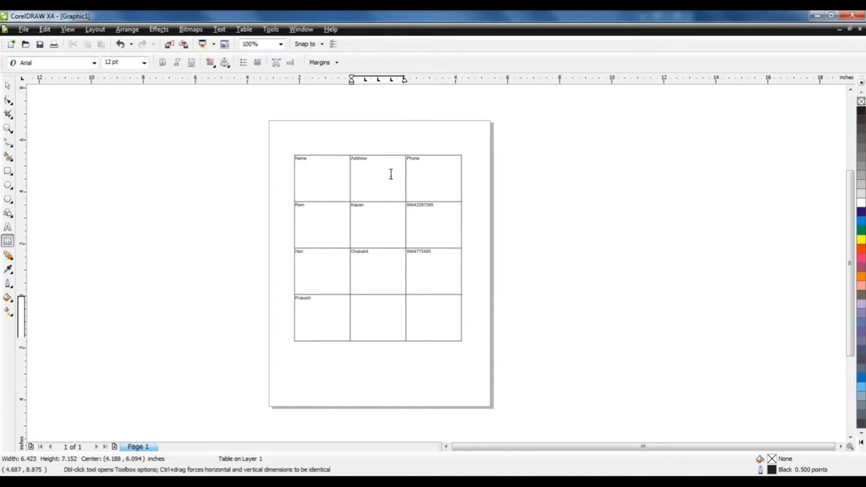
pyautogui.press('Tab')
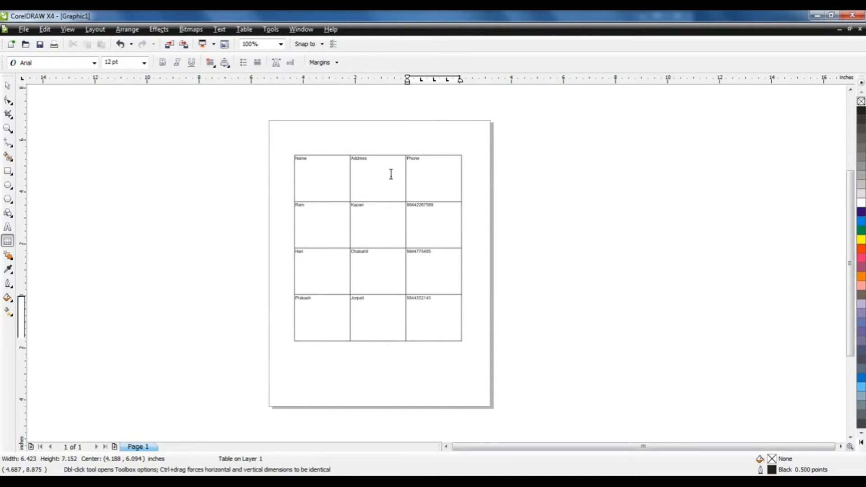
pyautogui.click(7, 86)
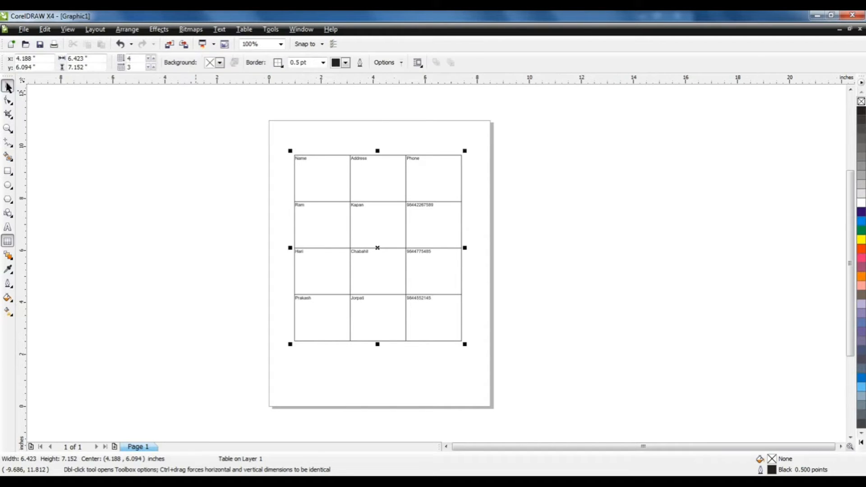
# Step: Remove the extra last digit from the phone number in the second row
pyautogui.press('z')
pyautogui.moveTo(266, 129); pyautogui.dragTo(489, 361)
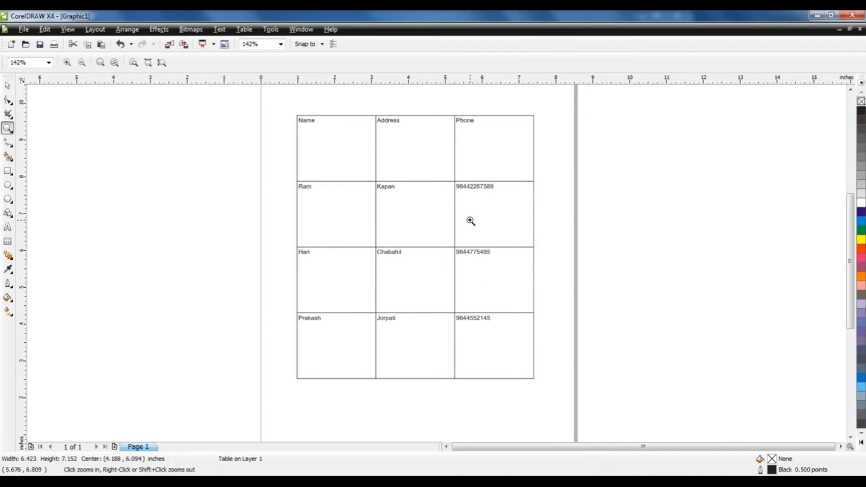
pyautogui.click(8, 85)
pyautogui.click(496, 186)
pyautogui.press('BackSpace')
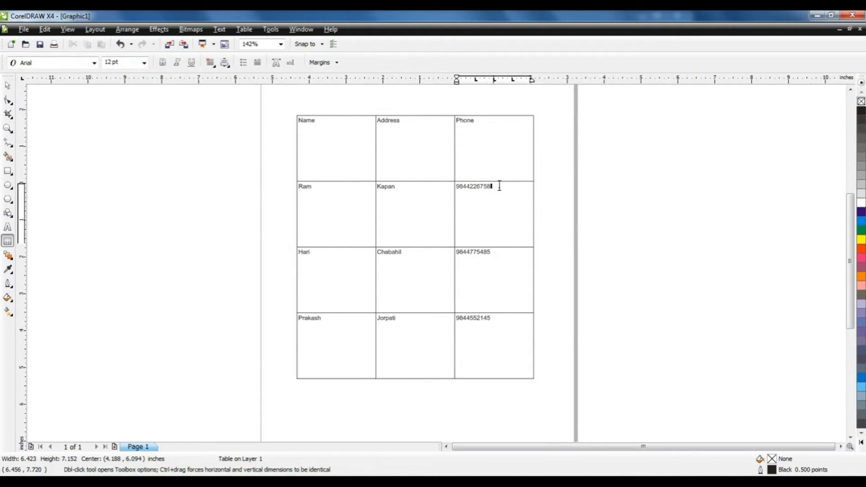
pyautogui.click(8, 85)
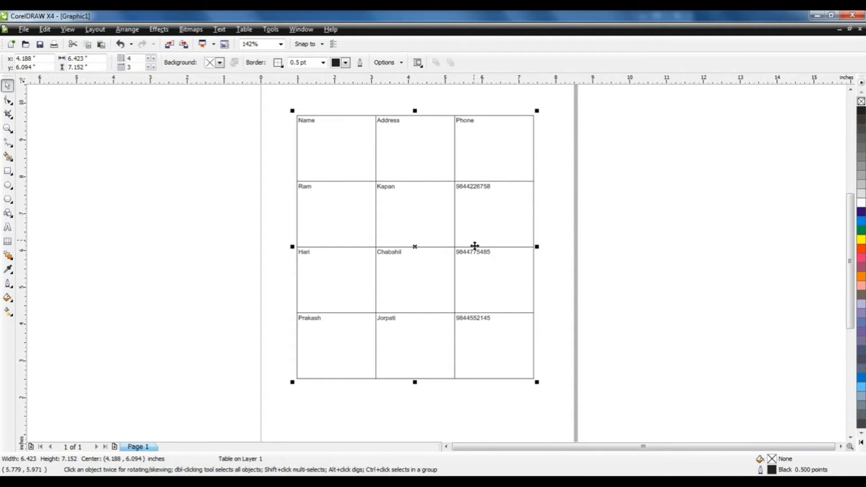
pyautogui.click(360, 149)
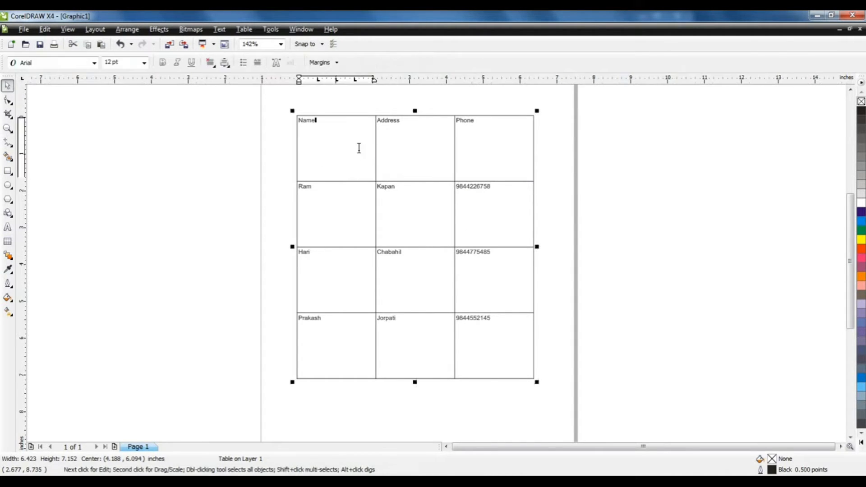
pyautogui.click(244, 31)
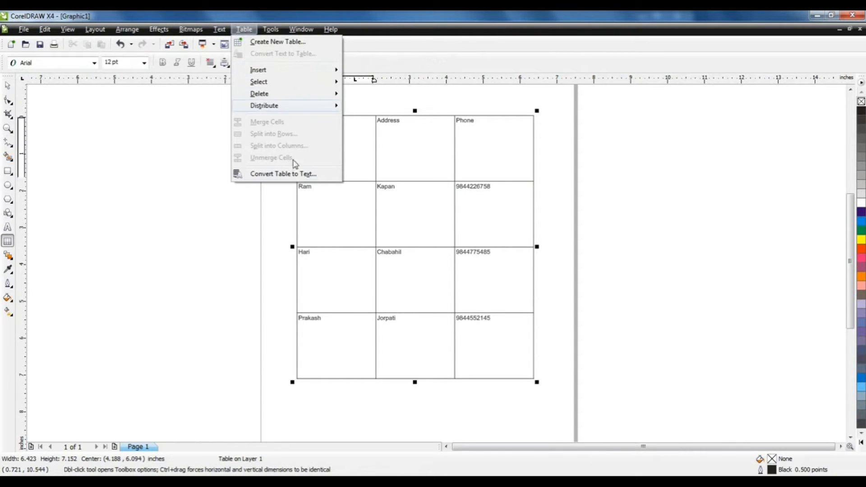
pyautogui.click(373, 144)
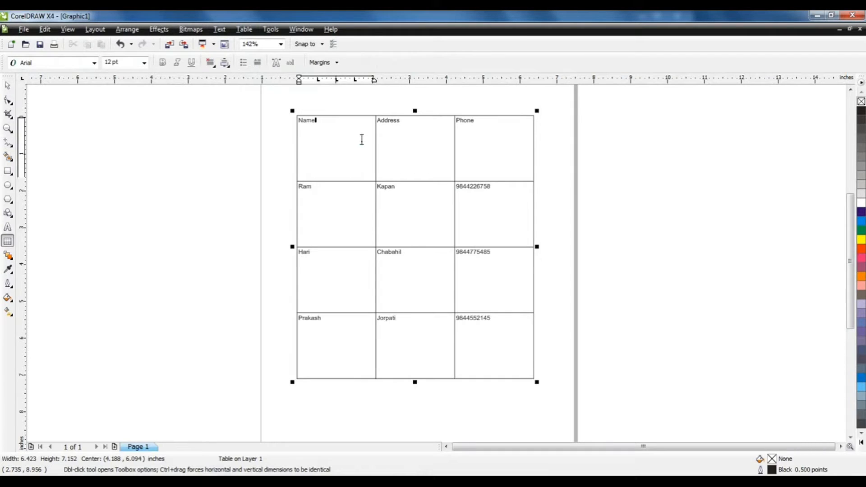
pyautogui.rightClick(362, 139)
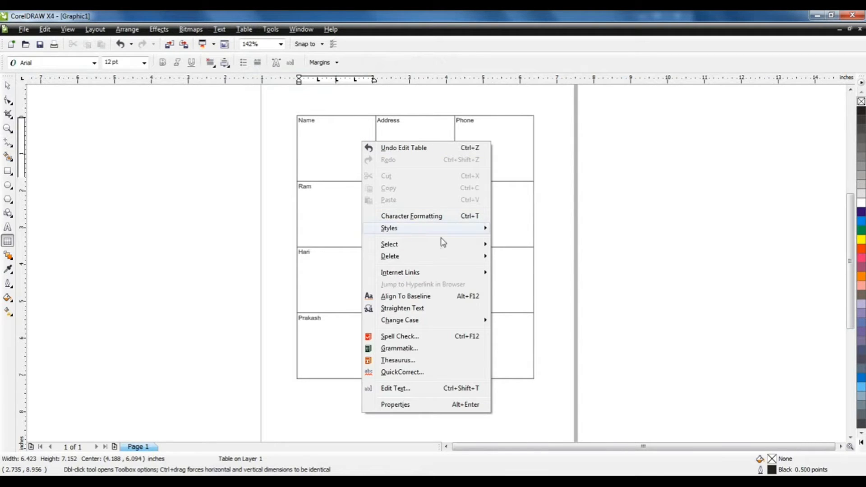
pyautogui.moveTo(451, 250)
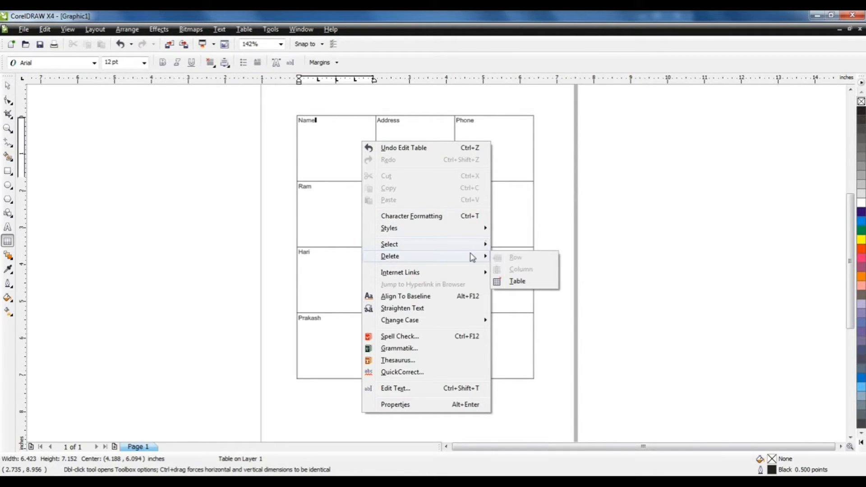
pyautogui.click(323, 165)
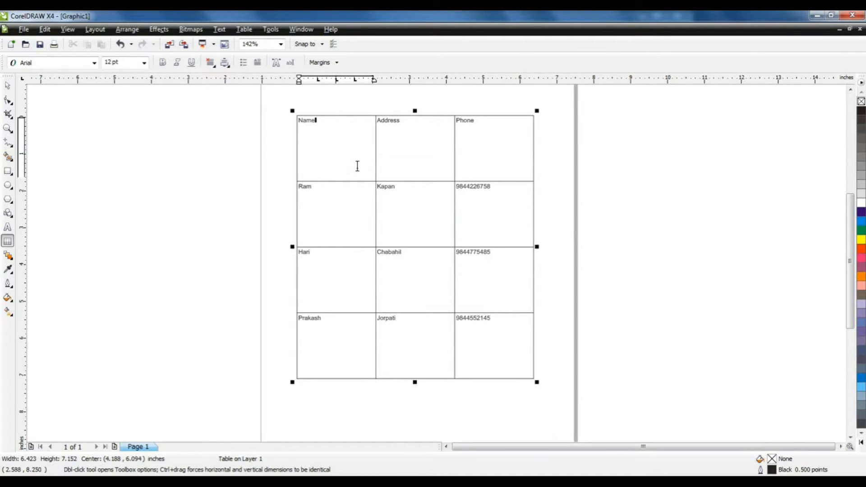
# Step: Select the heading row and insert a new empty row directly below it
pyautogui.click(295, 139)
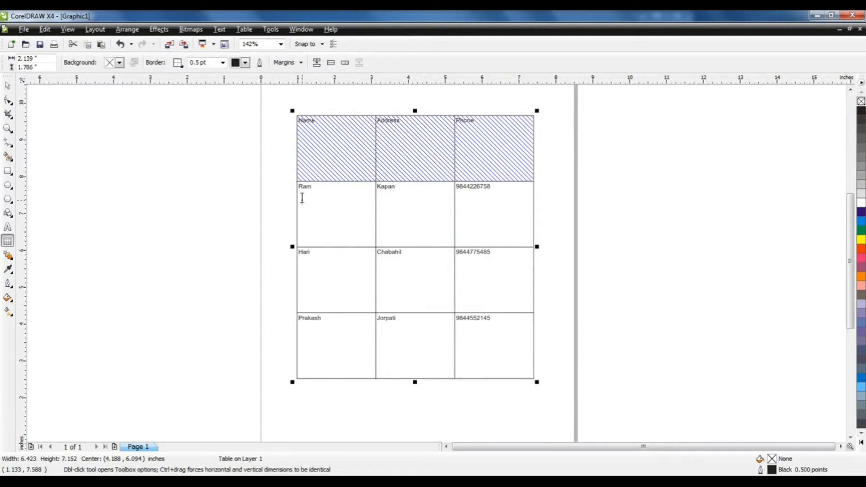
pyautogui.rightClick(351, 151)
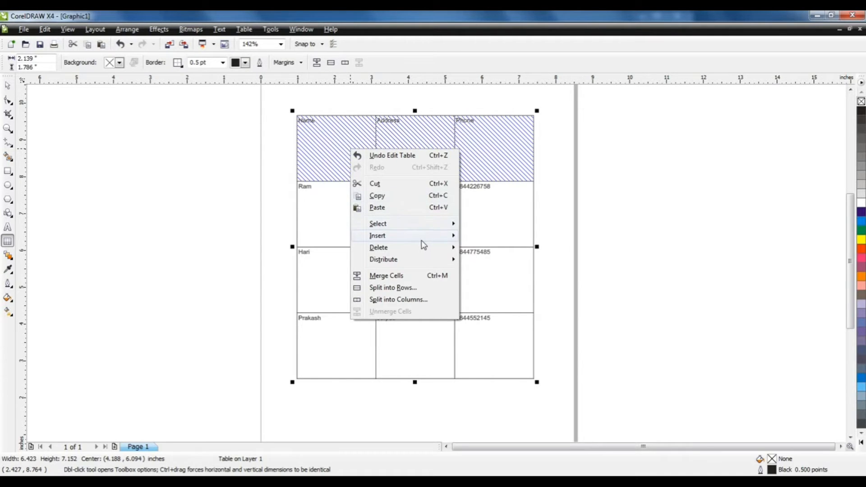
pyautogui.moveTo(421, 239)
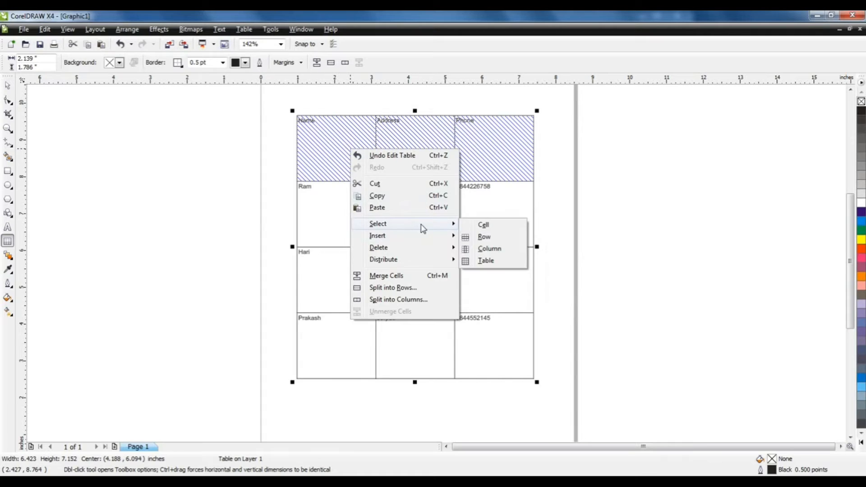
pyautogui.click(499, 251)
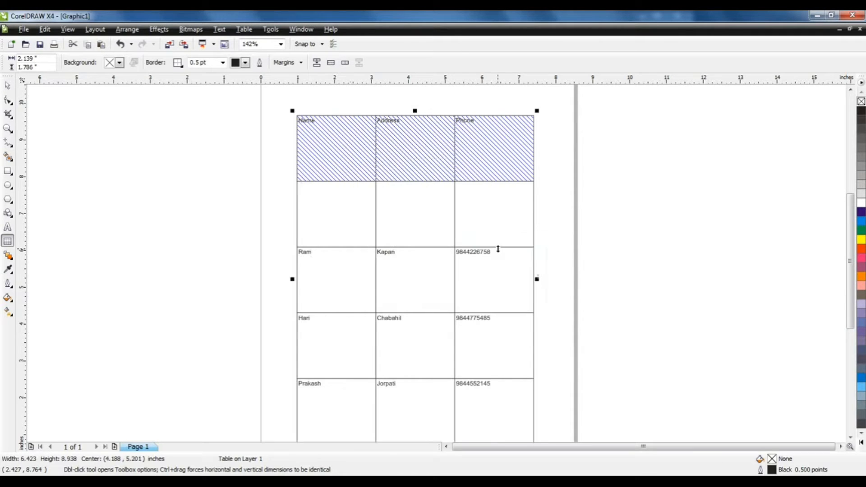
# Step: Select the third row, insert columns to the left of its cells, and undo the insertion
pyautogui.click(327, 197)
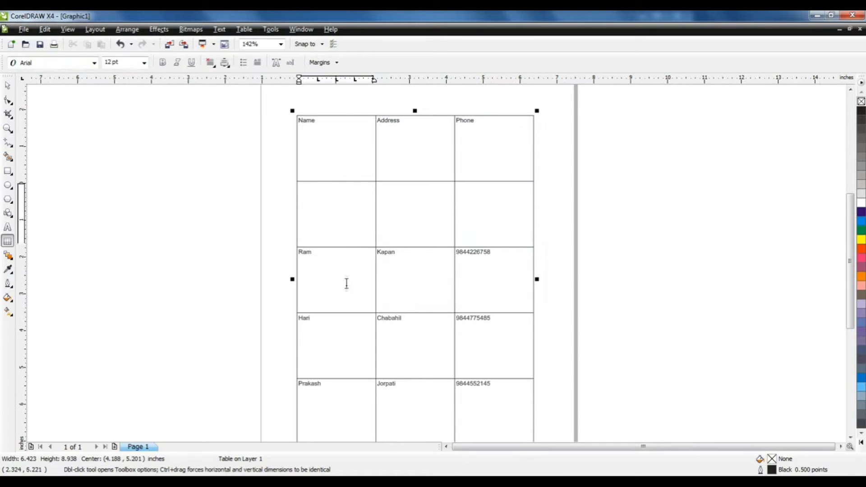
pyautogui.click(295, 278)
pyautogui.click(296, 278)
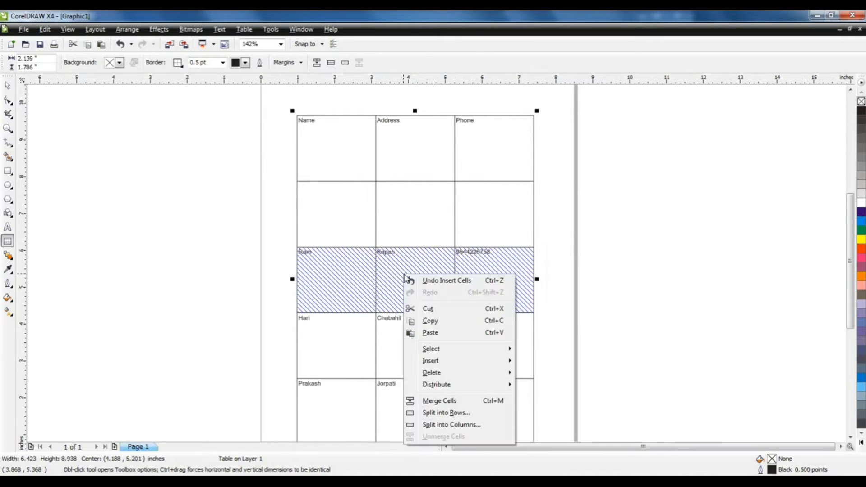
pyautogui.rightClick(404, 273)
pyautogui.moveTo(492, 363)
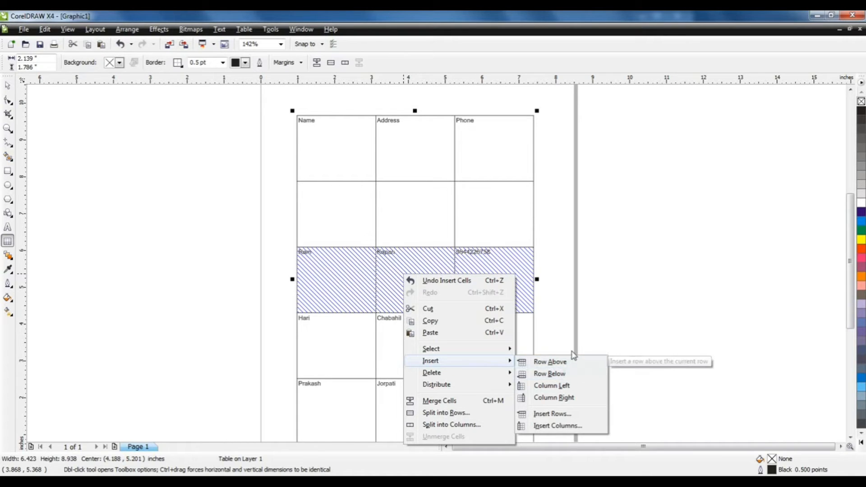
pyautogui.click(563, 390)
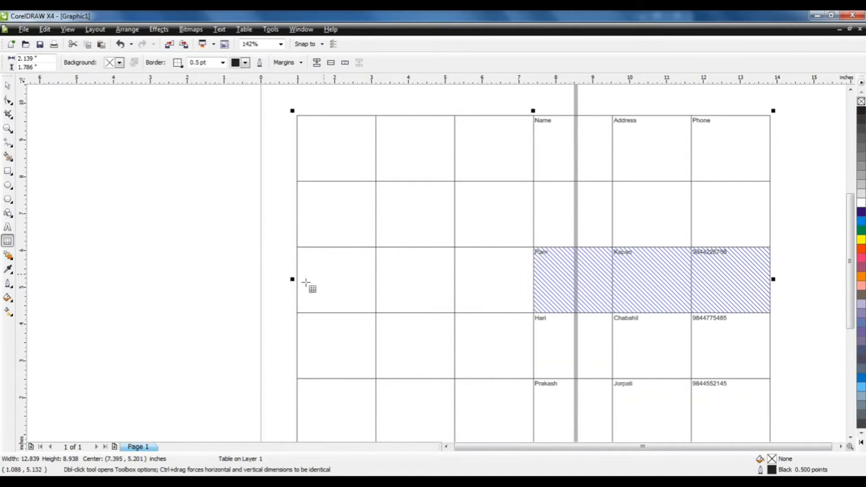
pyautogui.hotkey('ctrl', 'z')
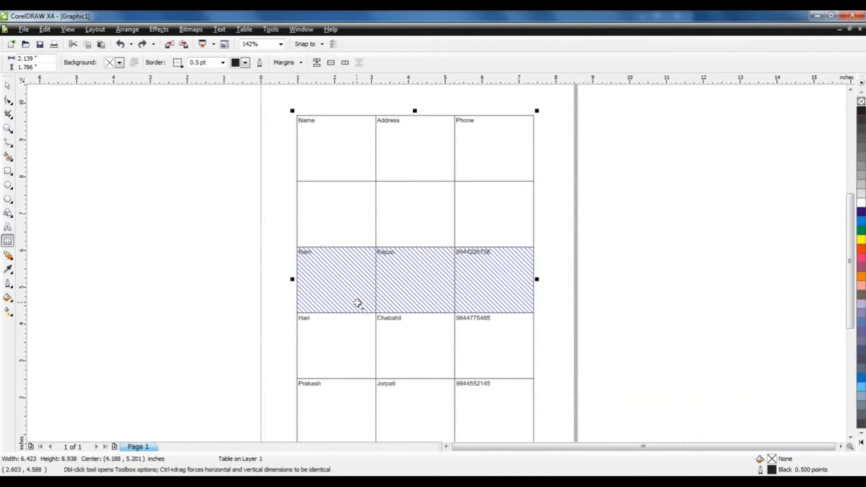
# Step: Insert columns to the right of the selected third row's cells and undo the insertion
pyautogui.rightClick(486, 286)
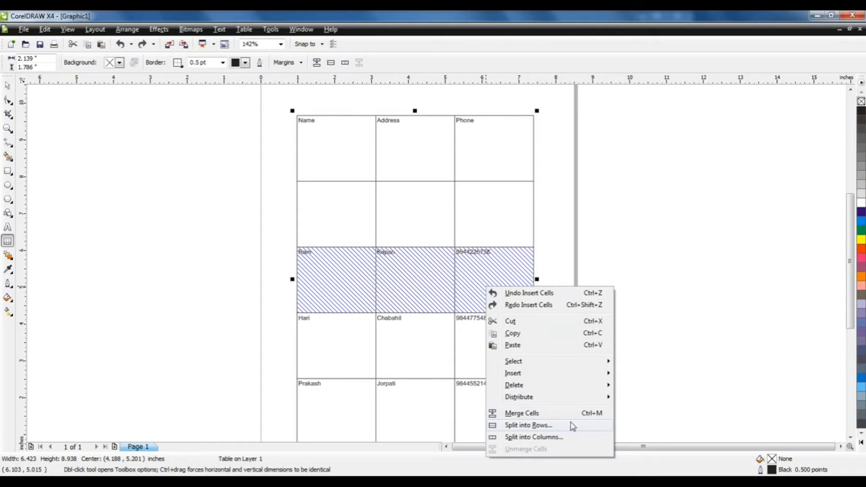
pyautogui.moveTo(551, 390)
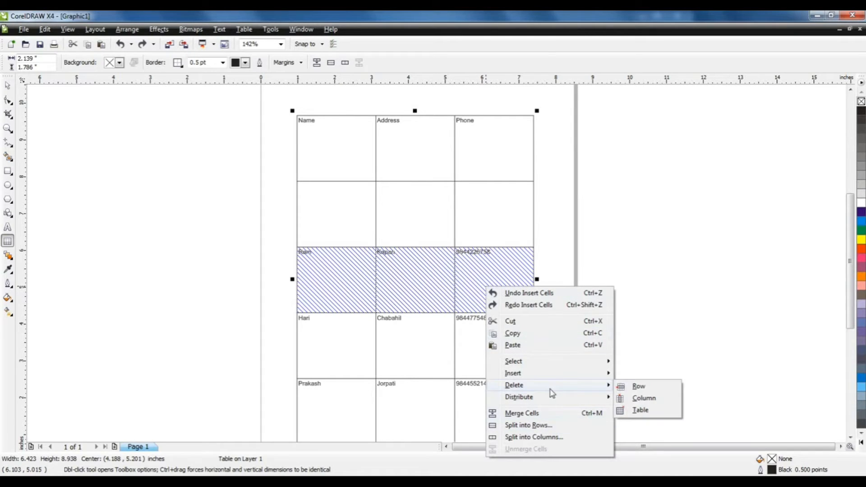
pyautogui.moveTo(564, 377)
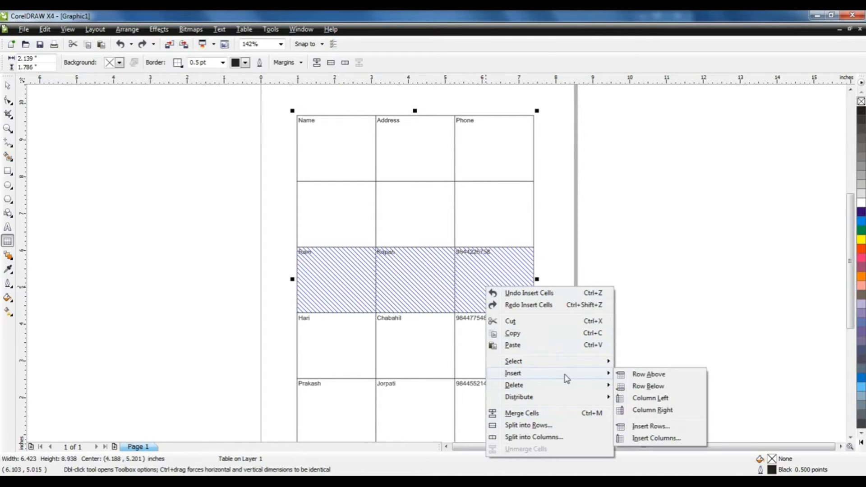
pyautogui.click(650, 411)
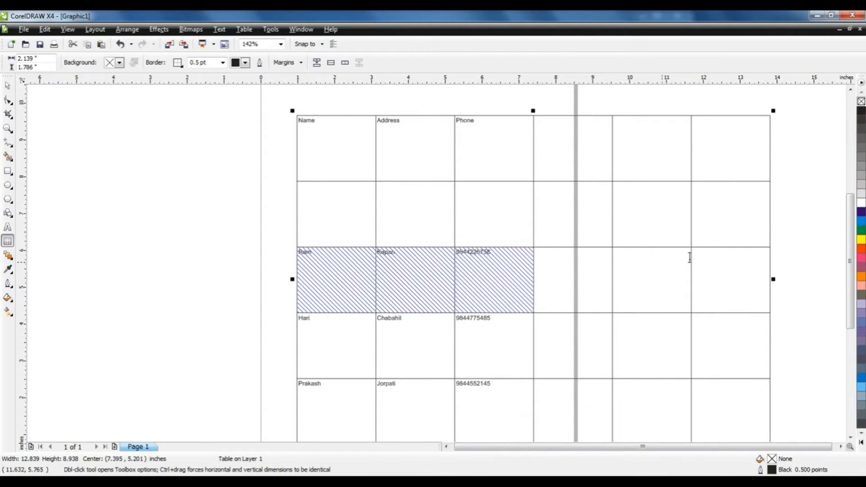
pyautogui.hotkey('ctrl', 'z')
# Step: Insert 2 rows above the selected third row and undo the insertion
pyautogui.rightClick(440, 270)
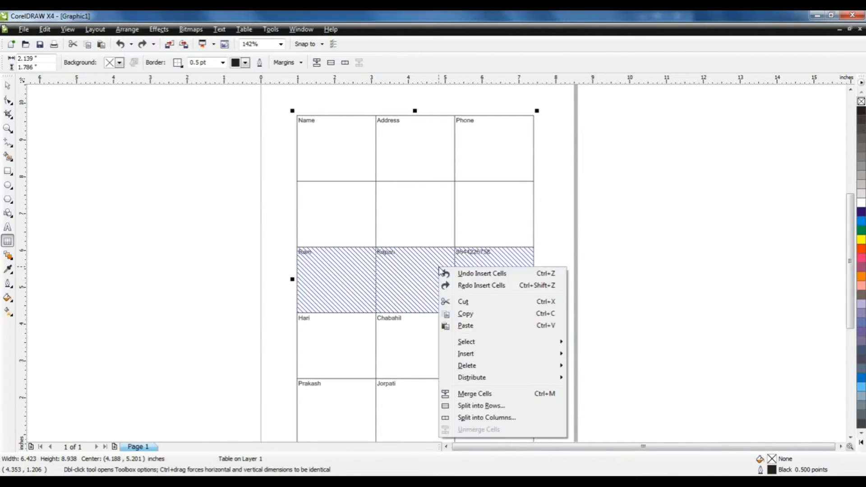
pyautogui.click(541, 354)
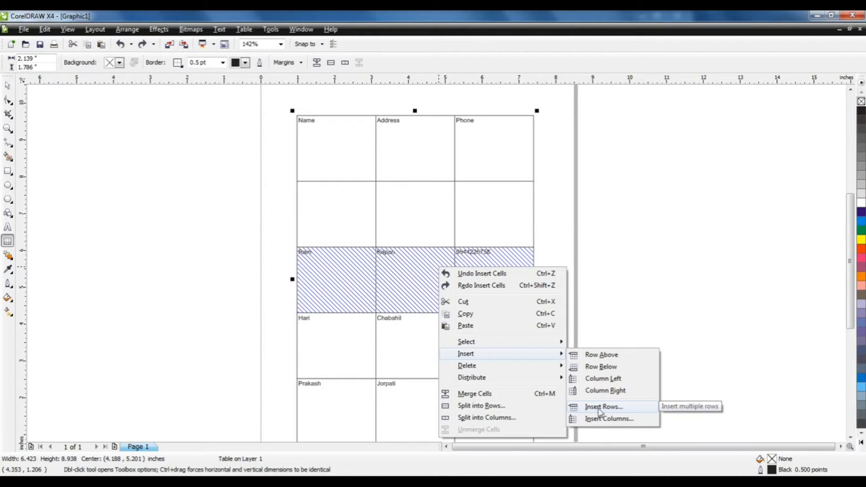
pyautogui.click(618, 408)
pyautogui.write('2')
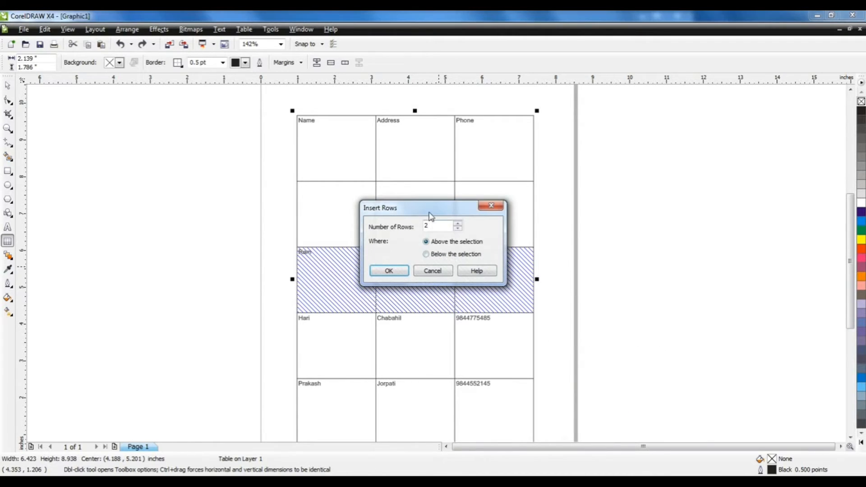
pyautogui.moveTo(429, 206); pyautogui.dragTo(541, 230)
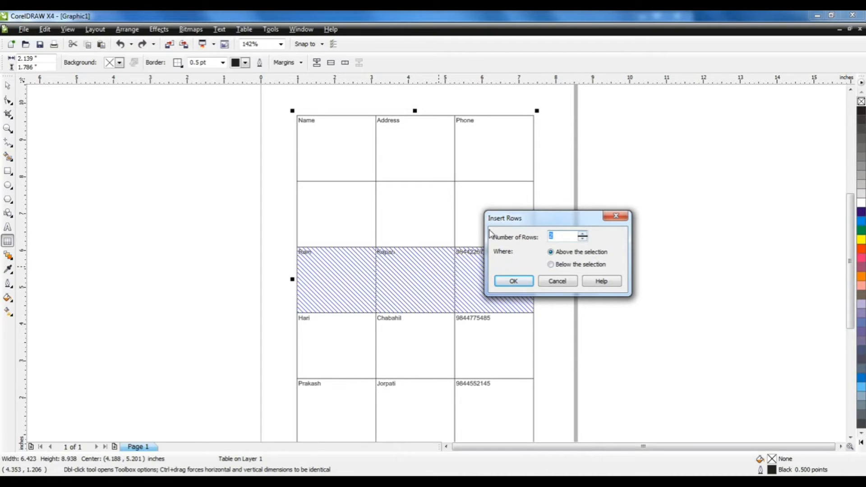
pyautogui.click(513, 281)
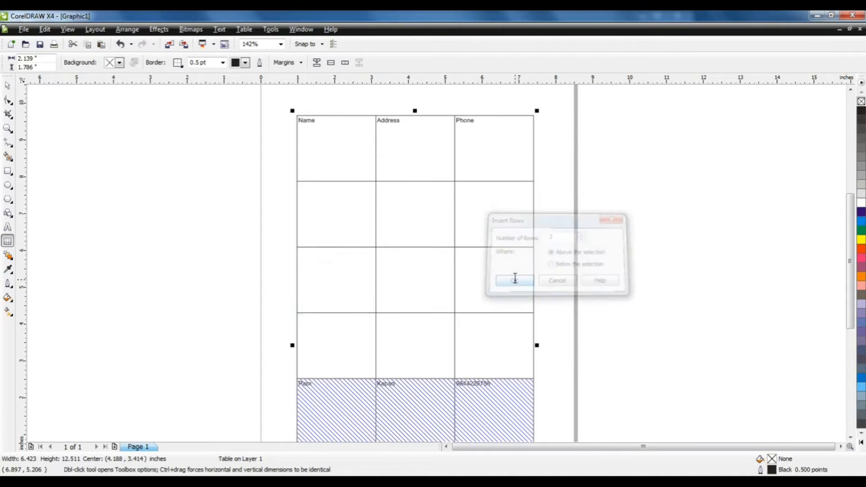
pyautogui.hotkey('ctrl', 'z')
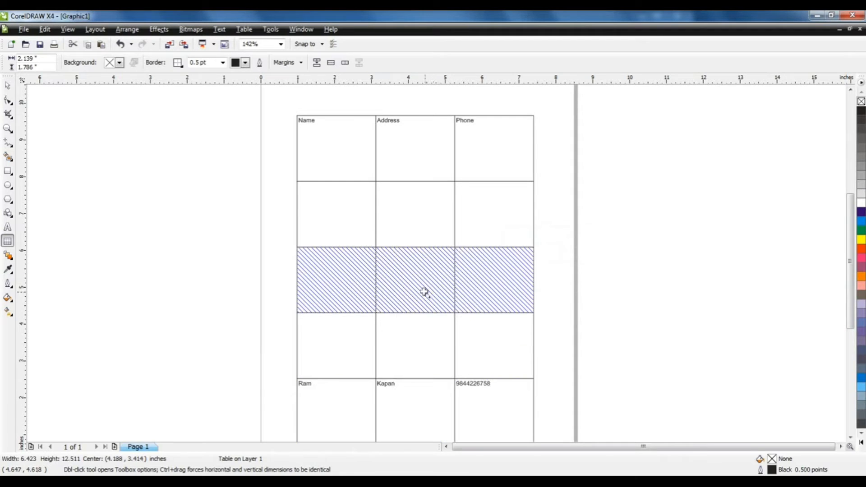
# Step: Select the whole third row, and reduce the selection to only its first cell
pyautogui.rightClick(422, 275)
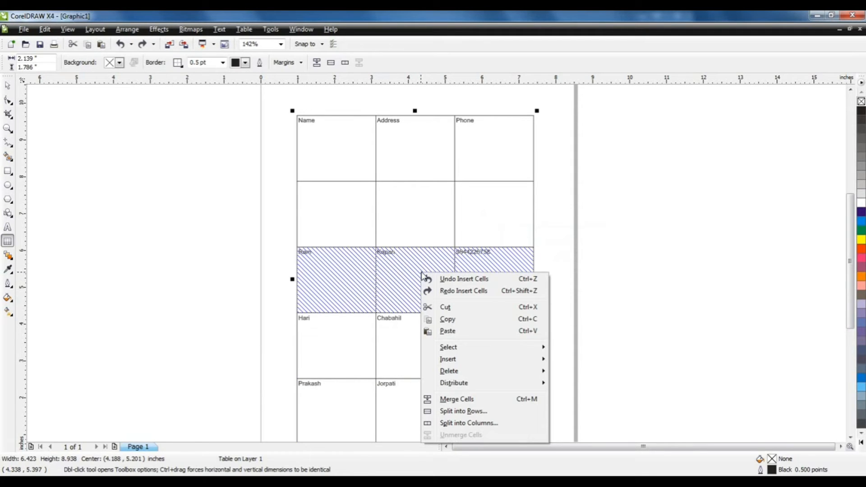
pyautogui.moveTo(536, 353)
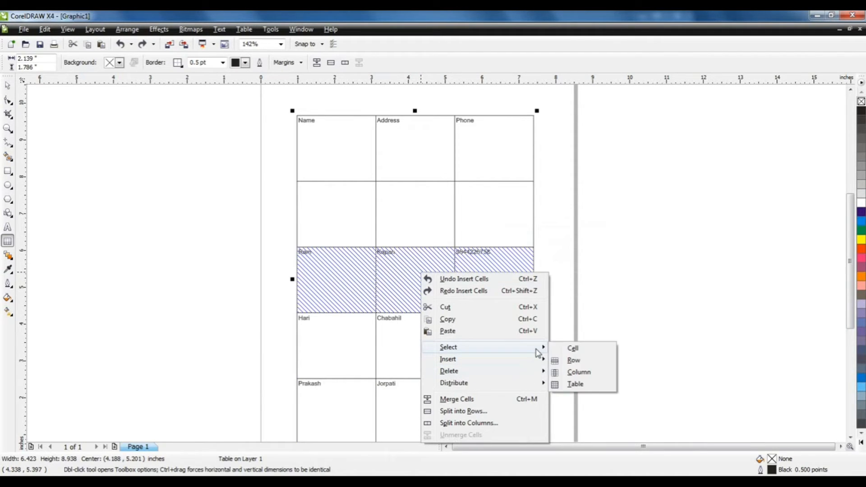
pyautogui.click(573, 359)
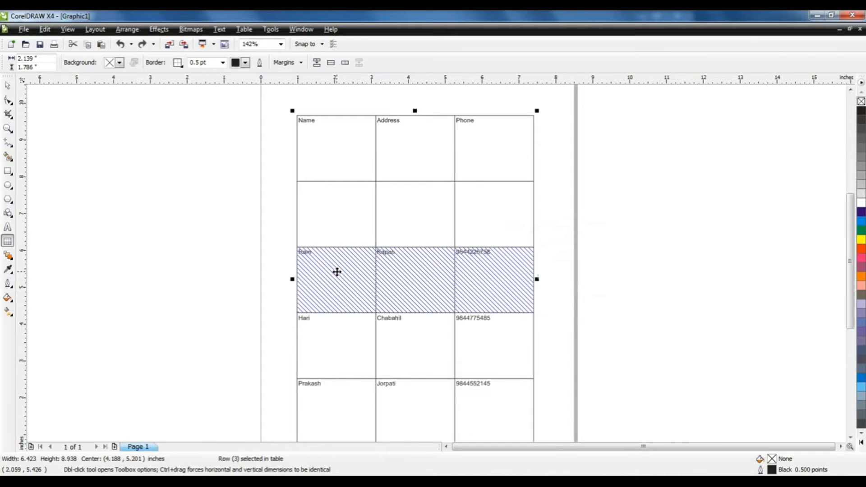
pyautogui.click(338, 272)
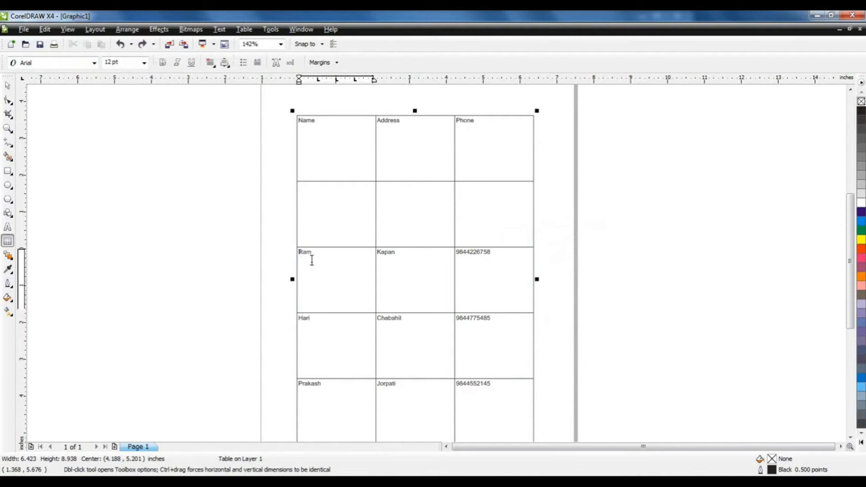
pyautogui.rightClick(329, 271)
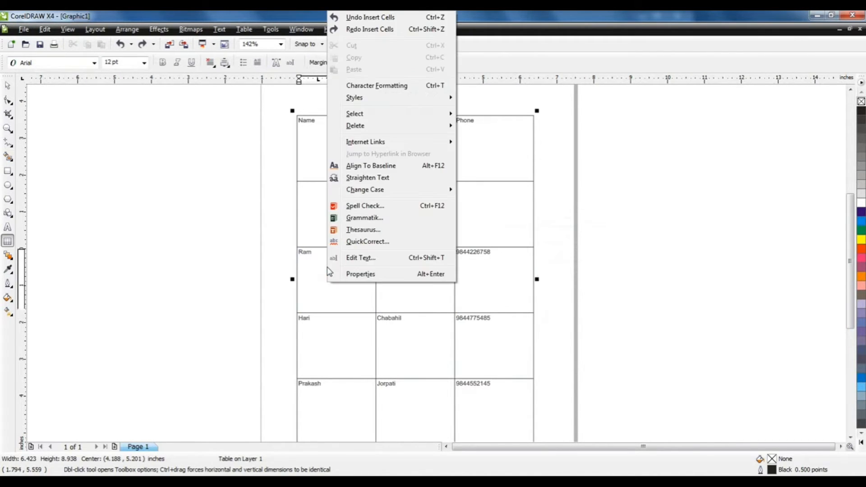
pyautogui.moveTo(429, 121)
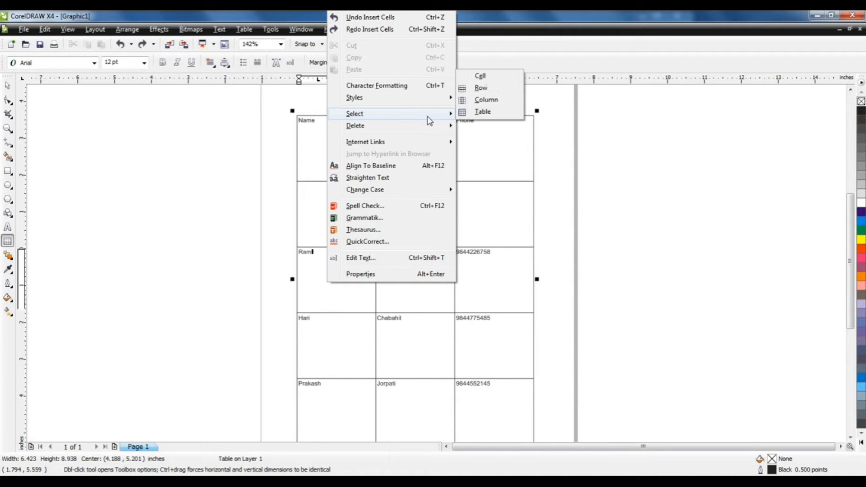
pyautogui.click(480, 77)
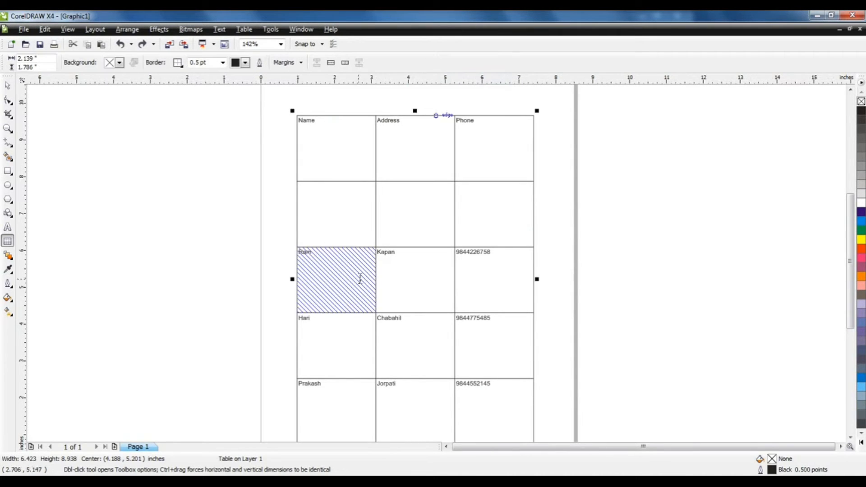
# Step: Put the text cursor in the third row's first cell and select the entire row from there
pyautogui.click(337, 288)
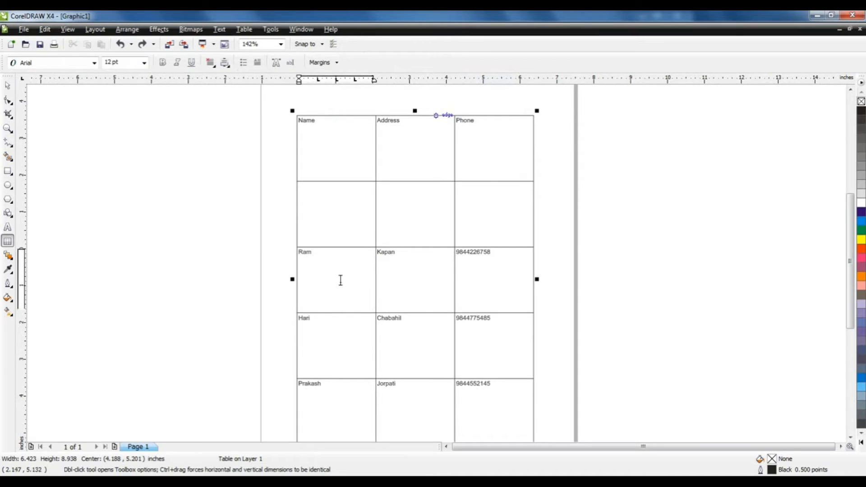
pyautogui.rightClick(341, 279)
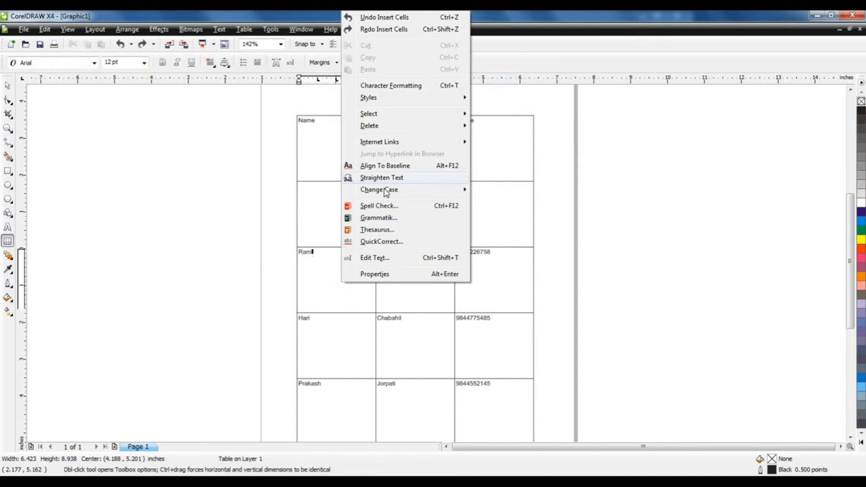
pyautogui.moveTo(410, 116)
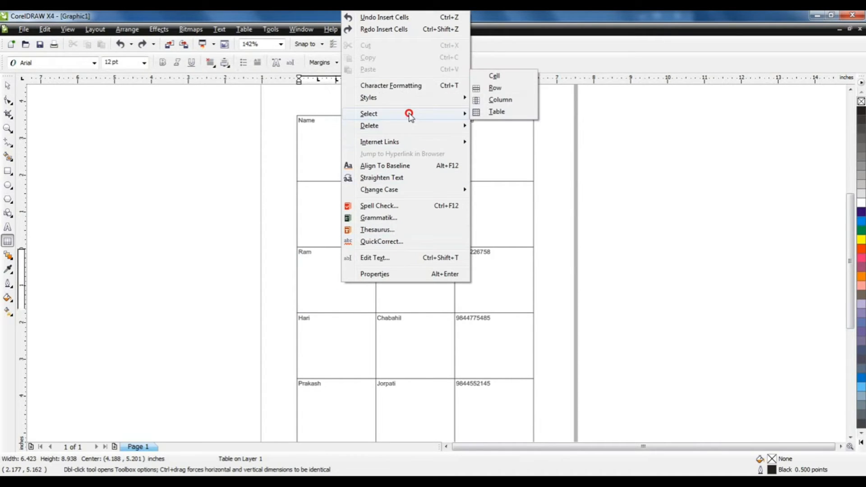
pyautogui.click(490, 92)
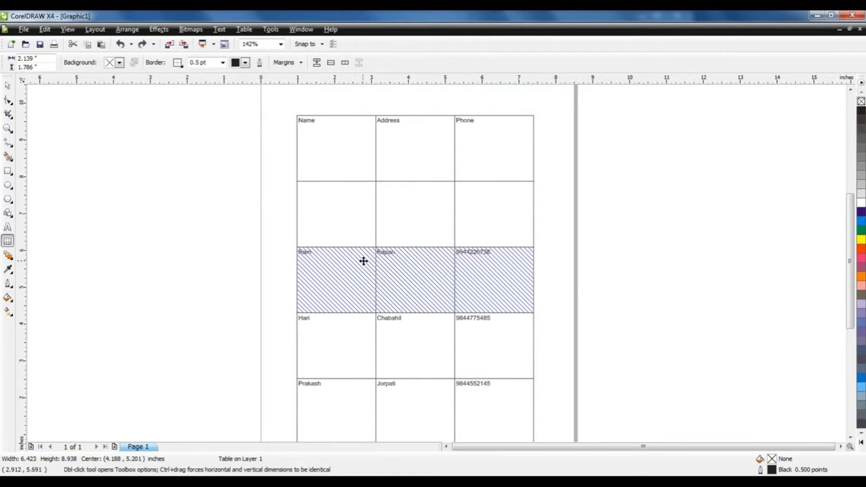
# Step: Select the first column at its upper edge, and select it again from the third row's first cell
pyautogui.click(337, 277)
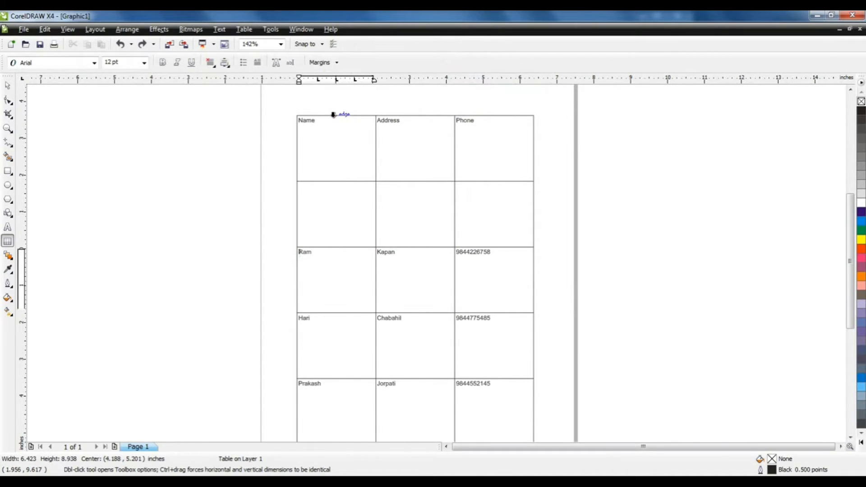
pyautogui.click(333, 114)
pyautogui.click(333, 283)
pyautogui.rightClick(334, 276)
pyautogui.moveTo(405, 110)
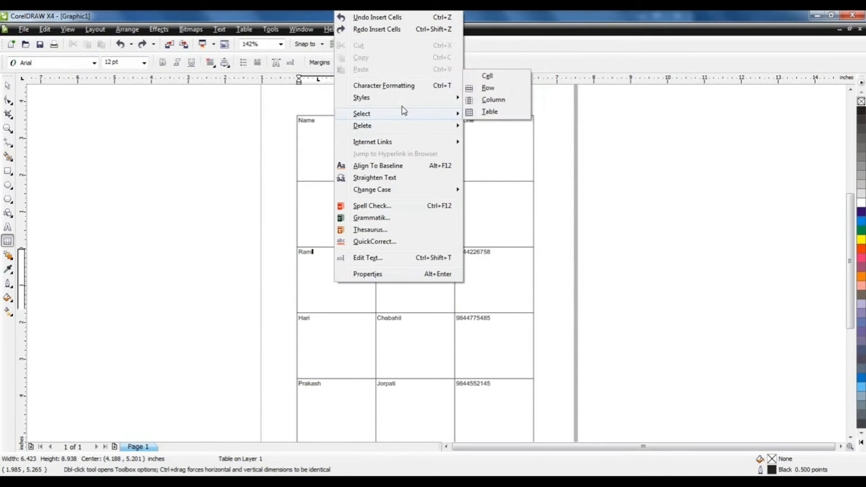
pyautogui.click(493, 100)
pyautogui.click(350, 269)
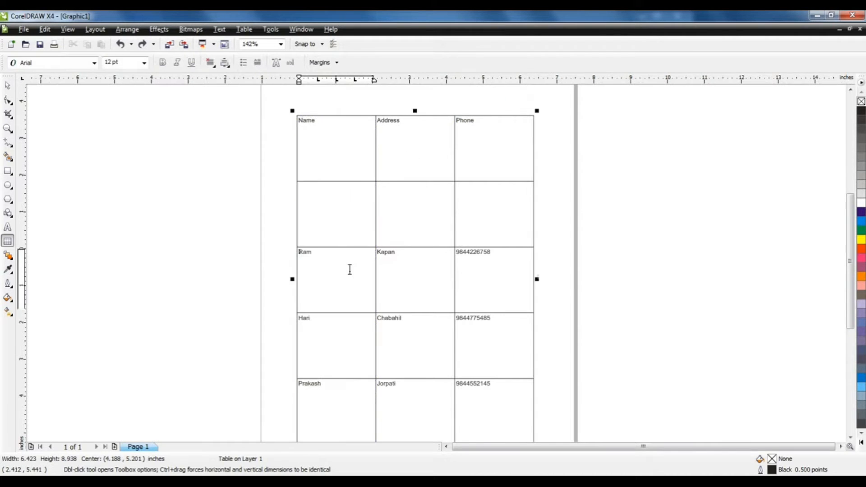
# Step: Select the third row, and replace that selection with the entire table, from within a cell and again at the table's upper-left corner
pyautogui.click(294, 271)
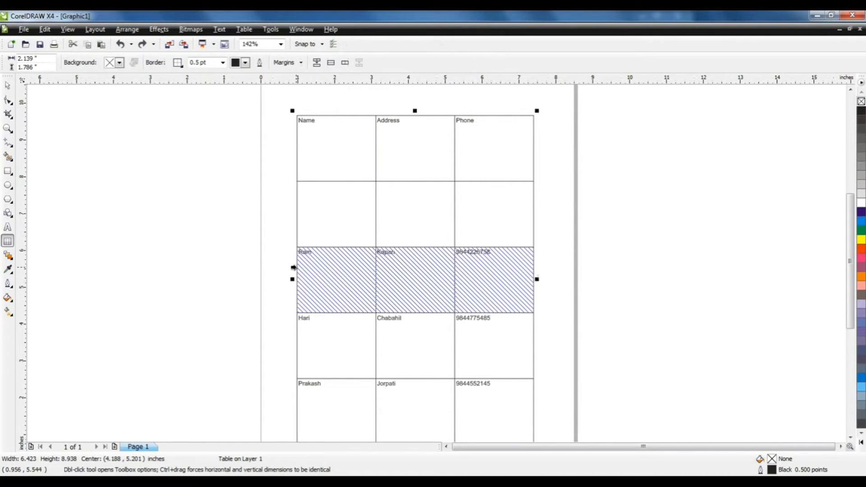
pyautogui.click(332, 267)
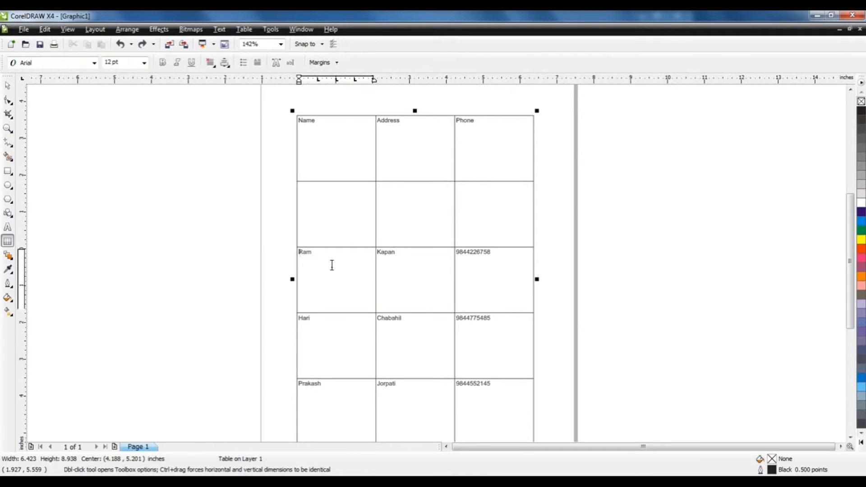
pyautogui.rightClick(332, 266)
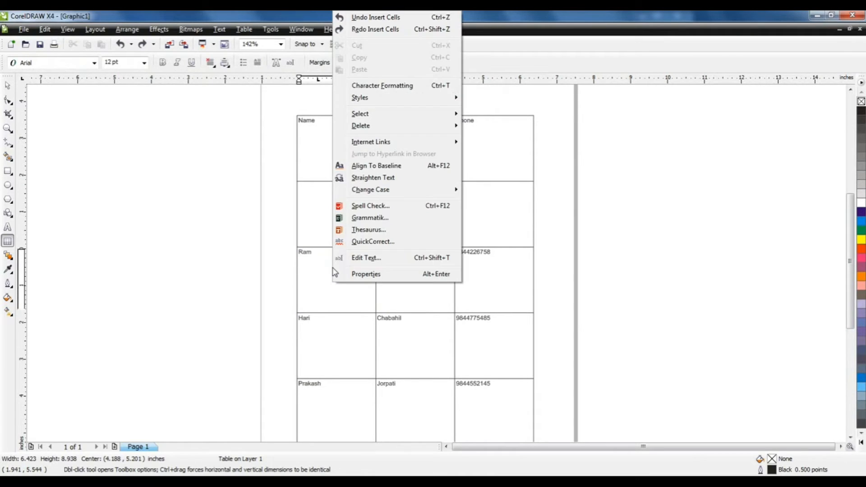
pyautogui.click(420, 114)
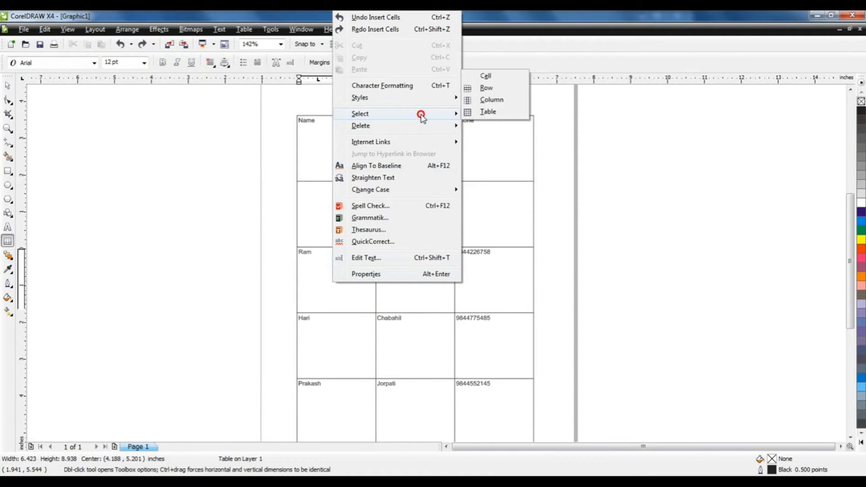
pyautogui.click(489, 115)
pyautogui.click(331, 209)
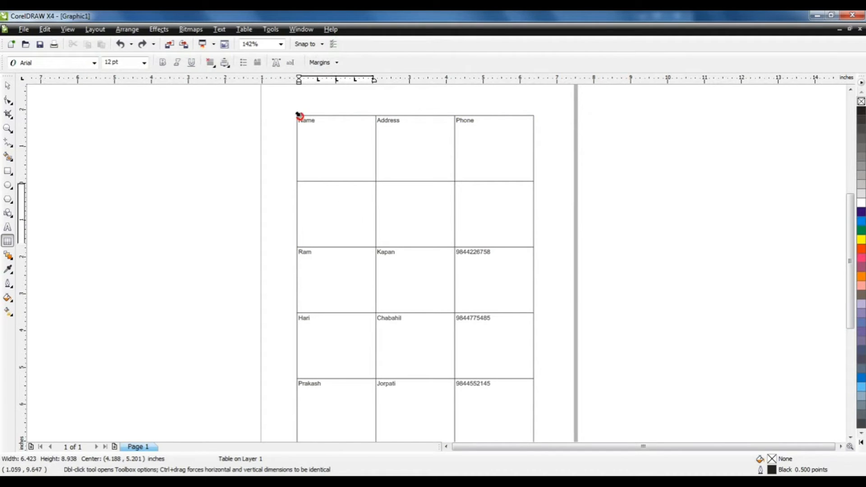
pyautogui.click(298, 114)
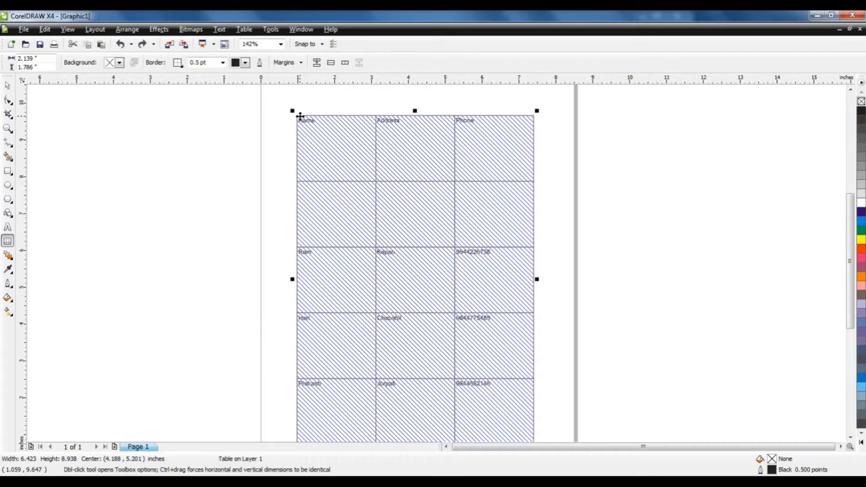
# Step: Delete the entire table from within the empty second row's first cell, and undo the deletion
pyautogui.click(351, 160)
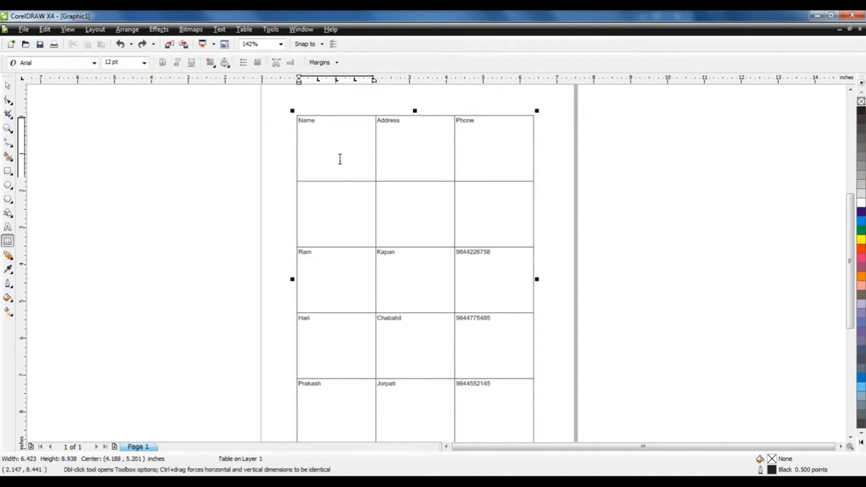
pyautogui.click(339, 201)
pyautogui.rightClick(338, 201)
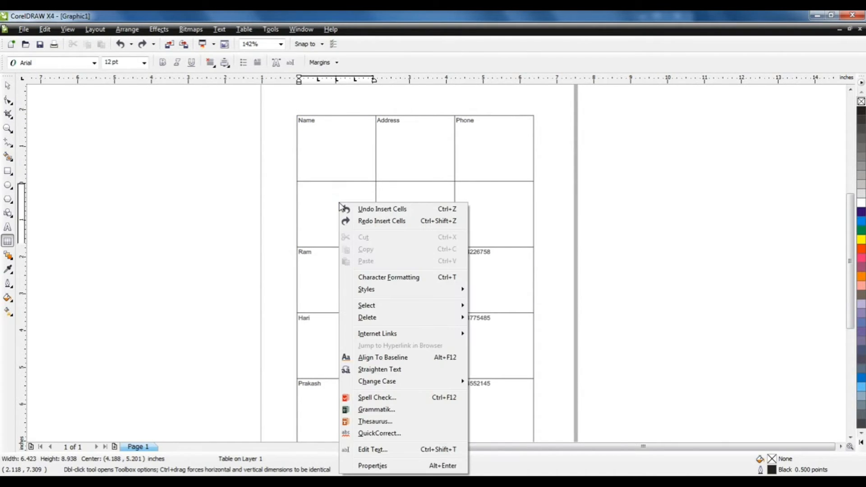
pyautogui.moveTo(427, 320)
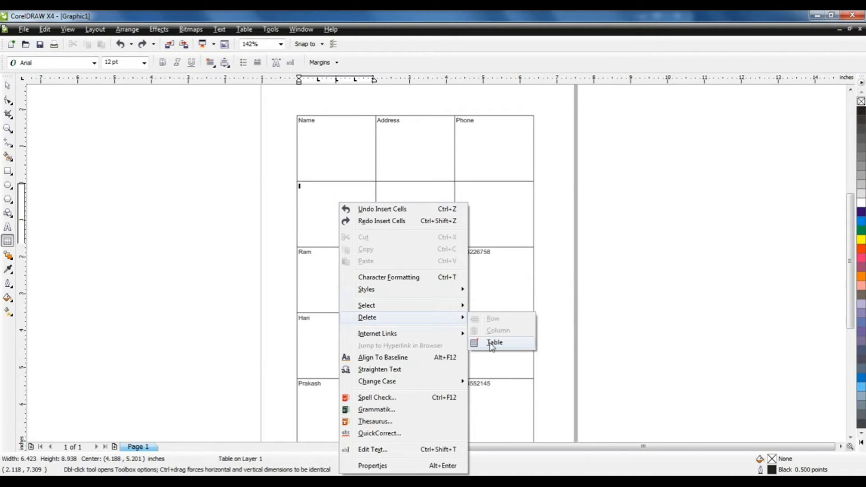
pyautogui.click(493, 342)
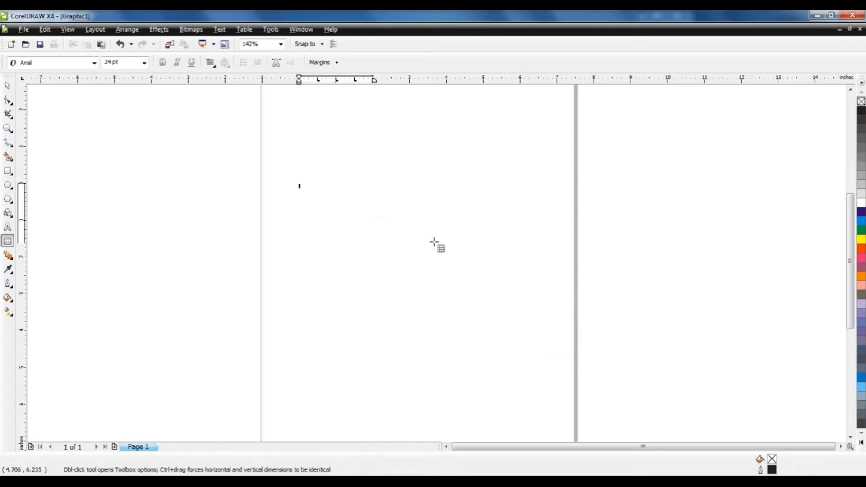
pyautogui.hotkey('ctrl', 'z')
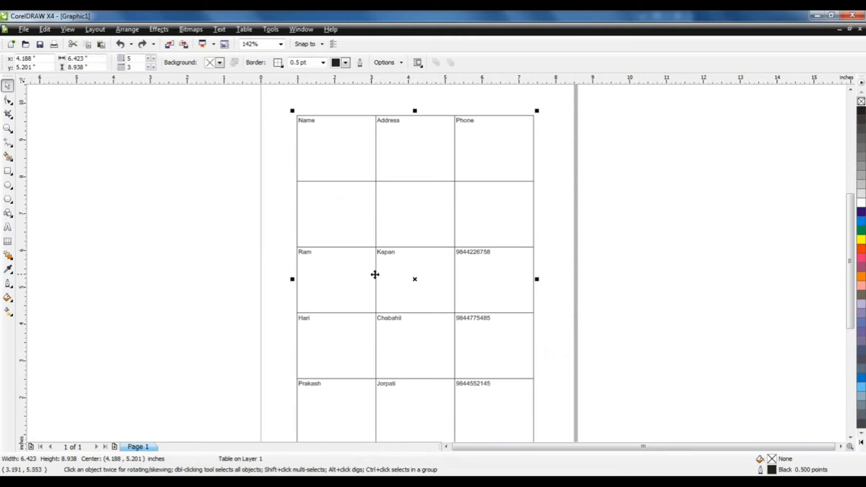
# Step: Select the empty second row of the table and delete that row
pyautogui.doubleClick(315, 201)
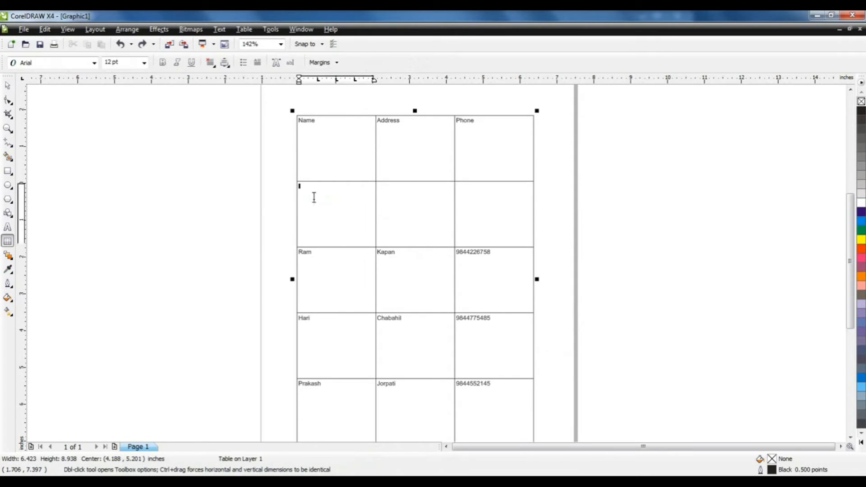
pyautogui.click(295, 197)
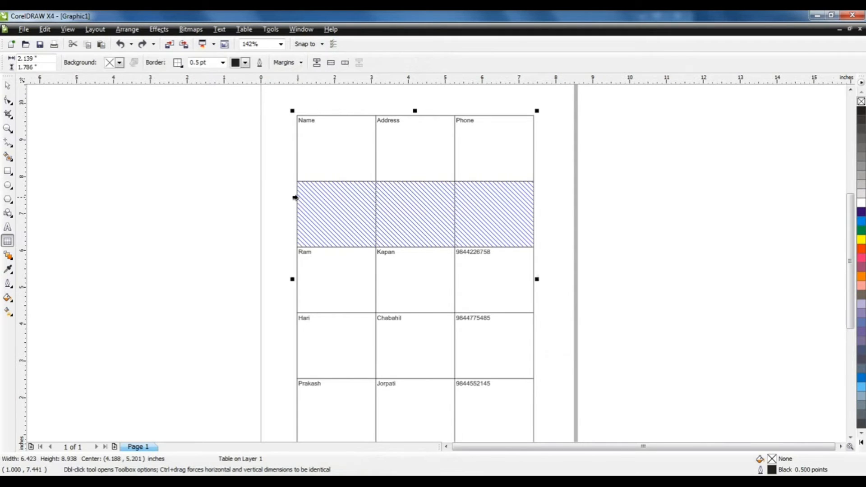
pyautogui.rightClick(352, 211)
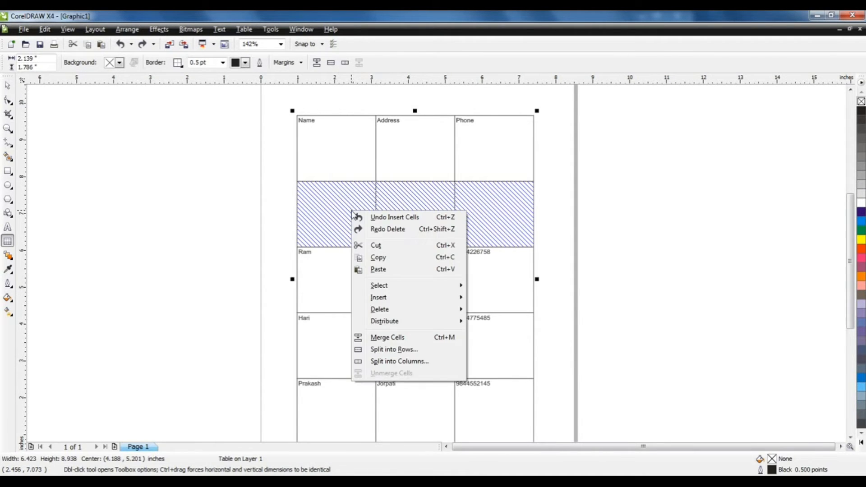
pyautogui.moveTo(456, 310)
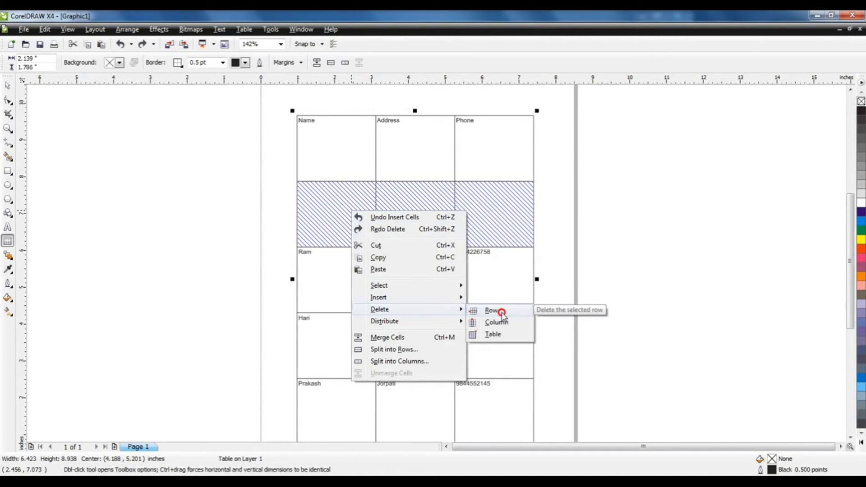
pyautogui.click(494, 311)
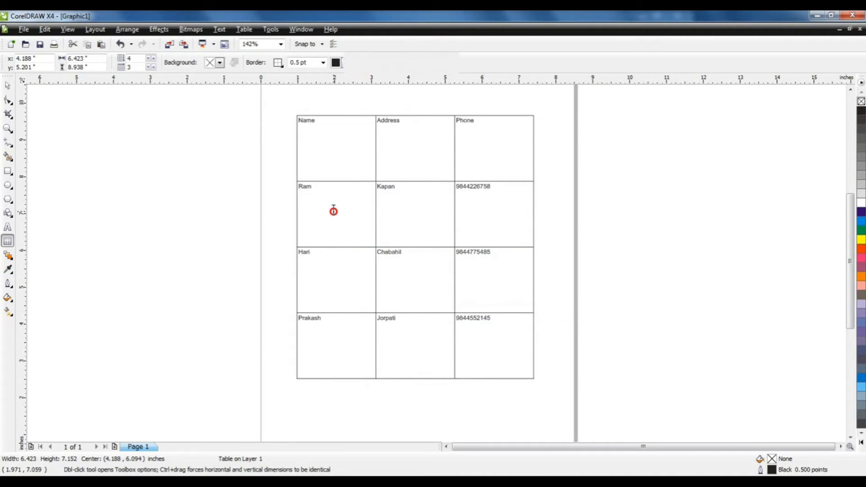
# Step: Select the Name column, delete it from the table, and undo the deletion
pyautogui.click(299, 198)
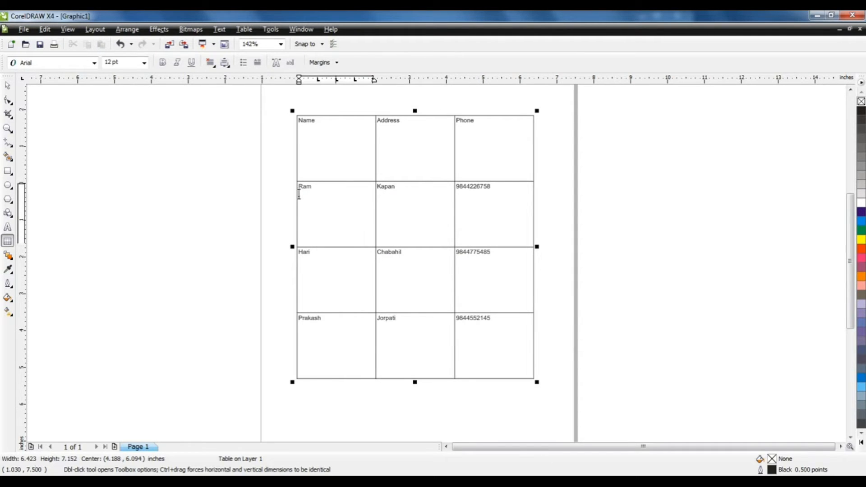
pyautogui.click(335, 113)
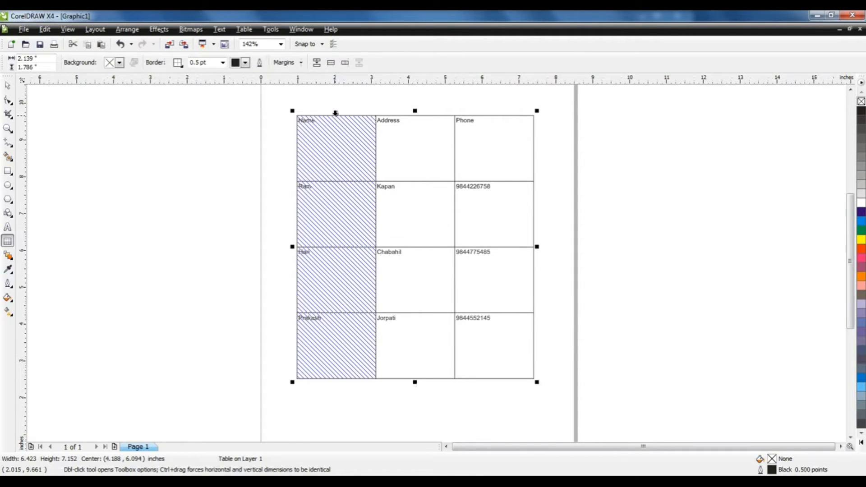
pyautogui.rightClick(337, 134)
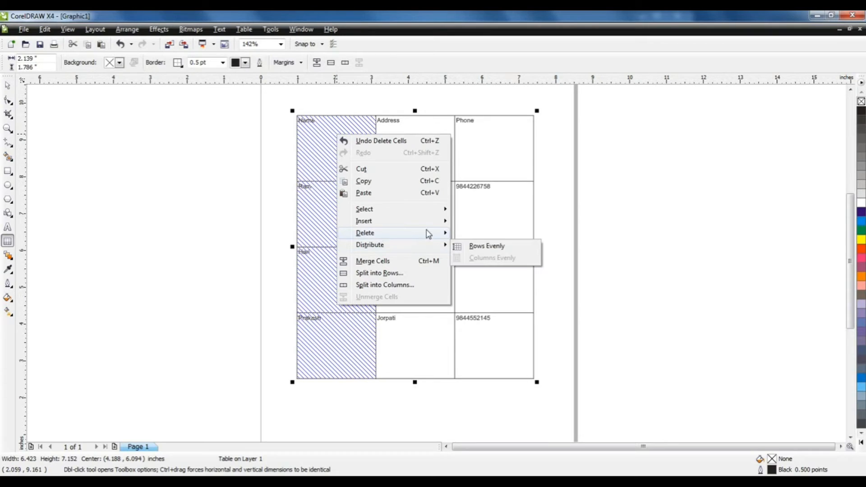
pyautogui.moveTo(428, 234)
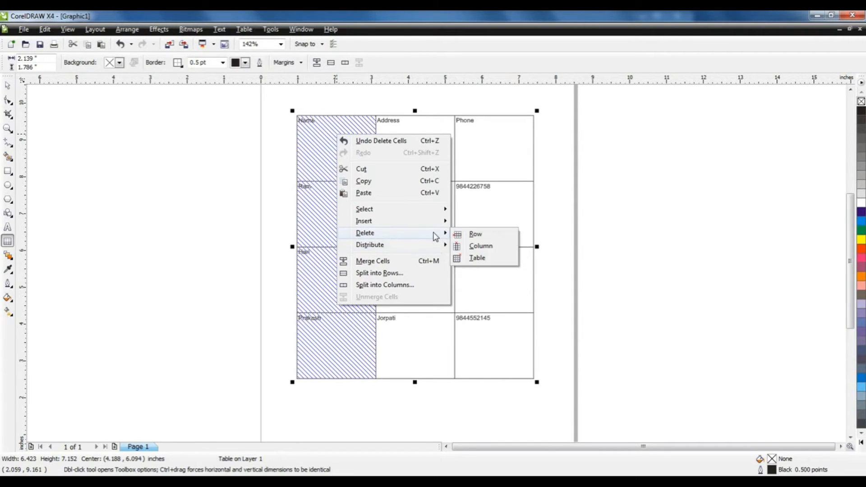
pyautogui.click(481, 246)
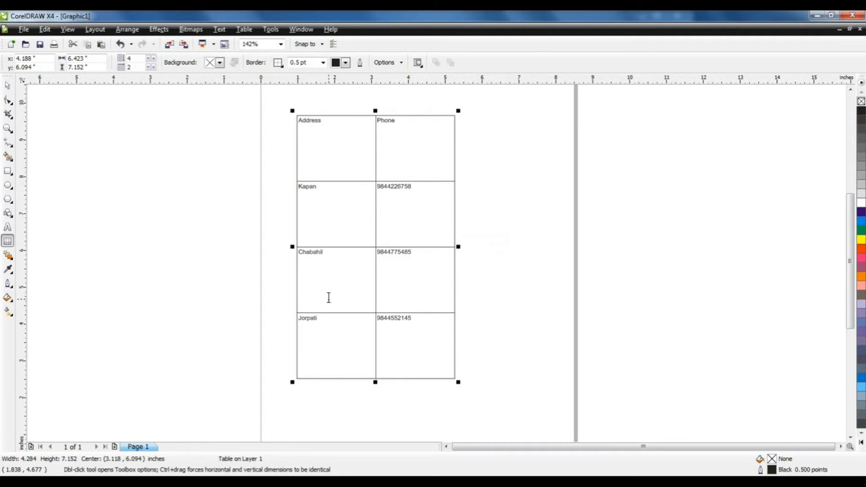
pyautogui.hotkey('ctrl', 'z')
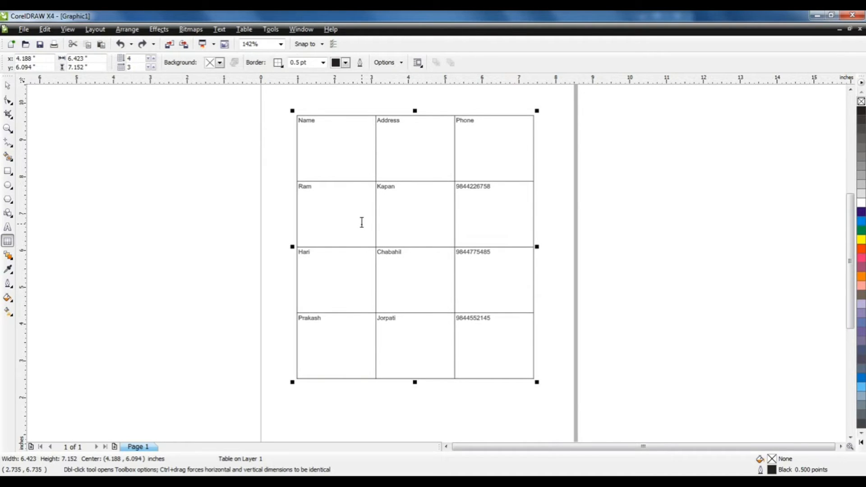
# Step: Select the header row with Name, Address and Phone, and insert a new row above it
pyautogui.click(330, 212)
pyautogui.click(399, 252)
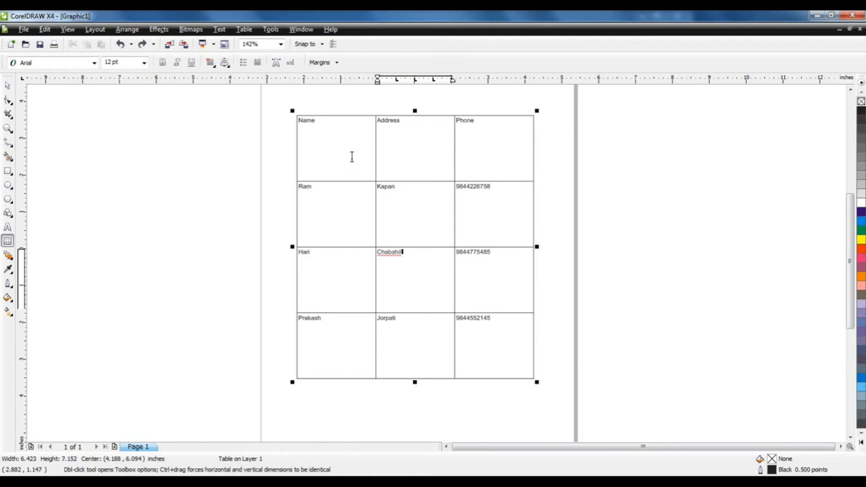
pyautogui.click(334, 166)
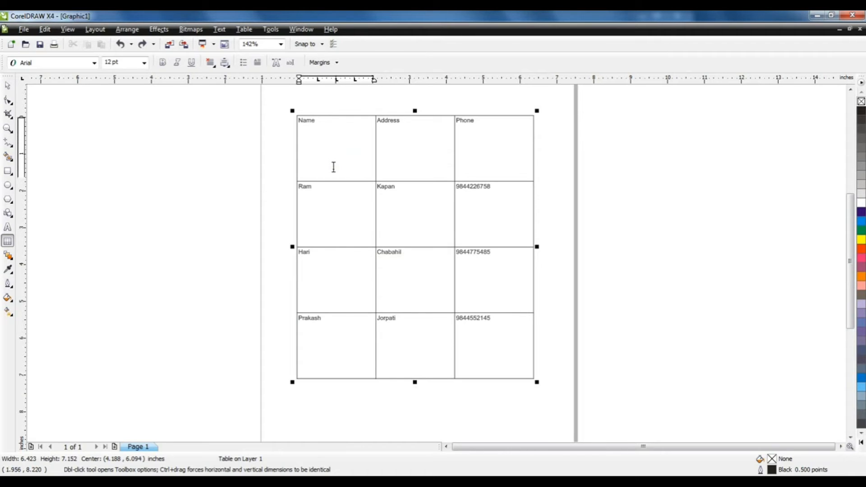
pyautogui.click(298, 141)
pyautogui.rightClick(318, 143)
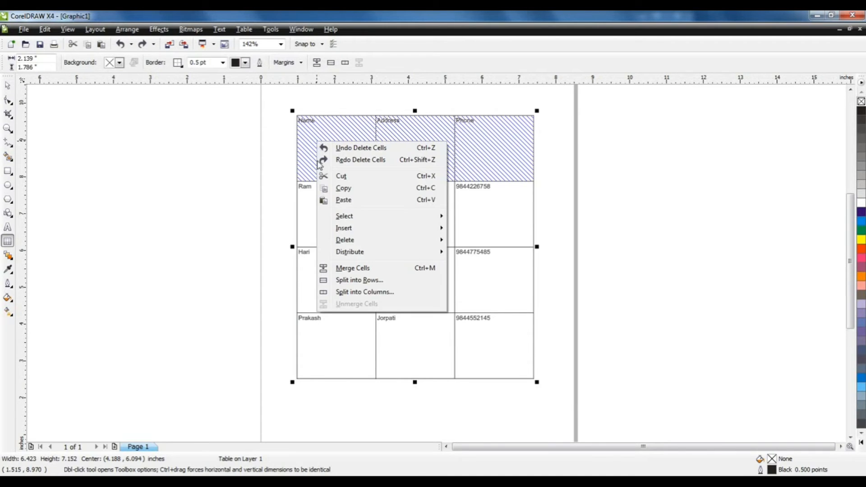
pyautogui.moveTo(407, 234)
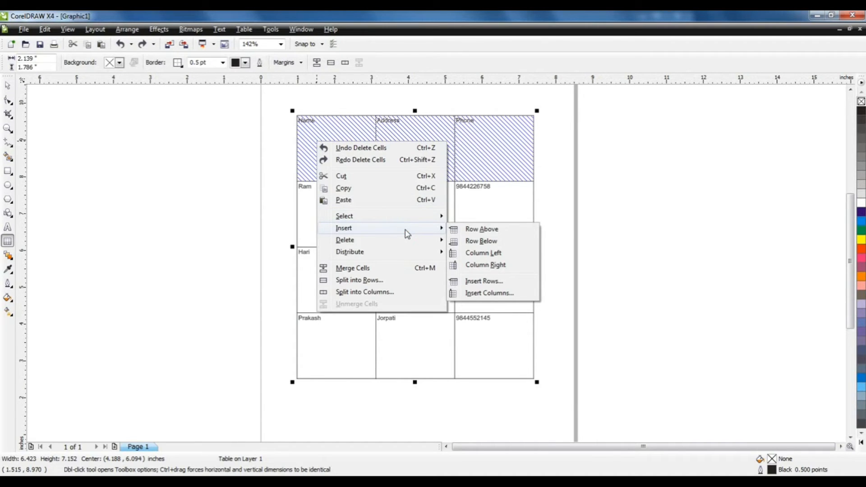
pyautogui.click(484, 231)
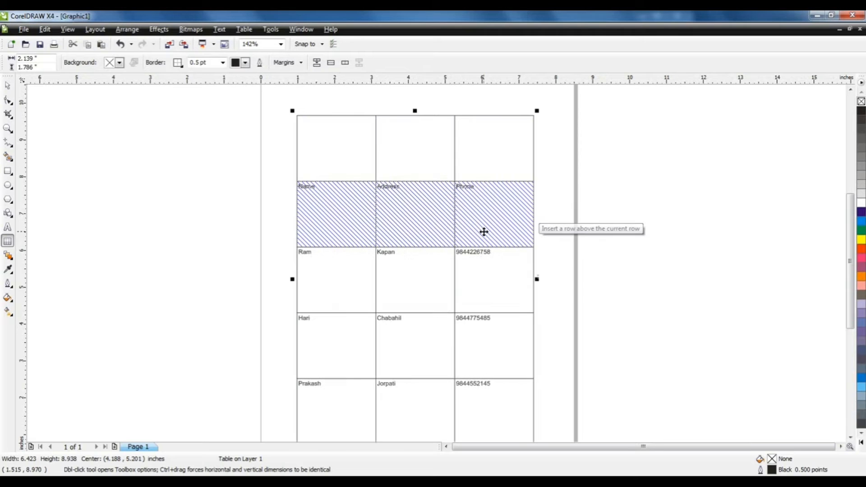
# Step: Merge the first two cells of the new top row, and undo the merge
pyautogui.click(356, 152)
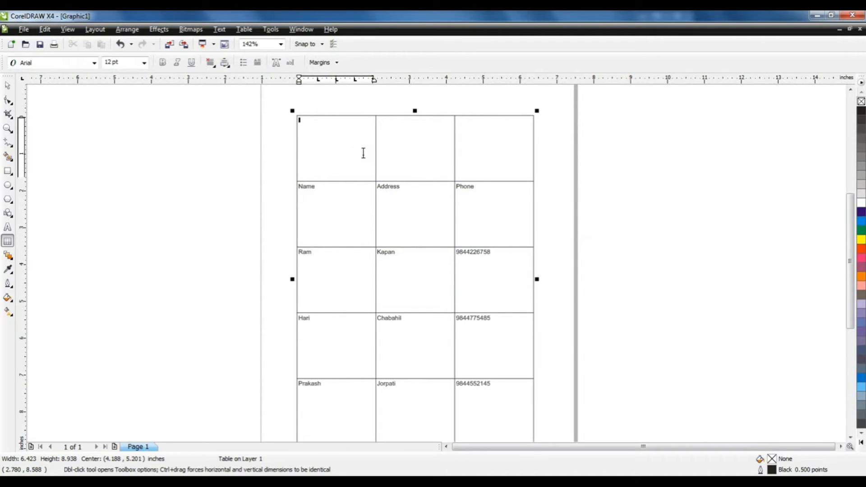
pyautogui.moveTo(343, 148); pyautogui.dragTo(399, 145)
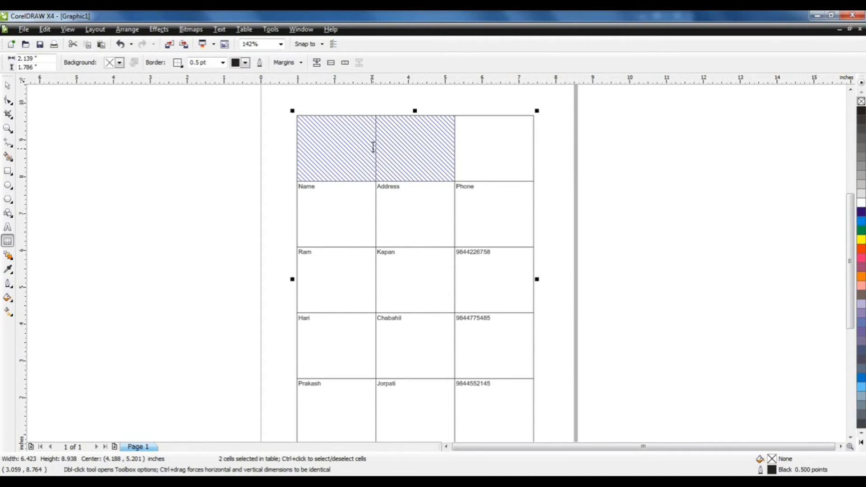
pyautogui.hotkey('ctrl', 'm')
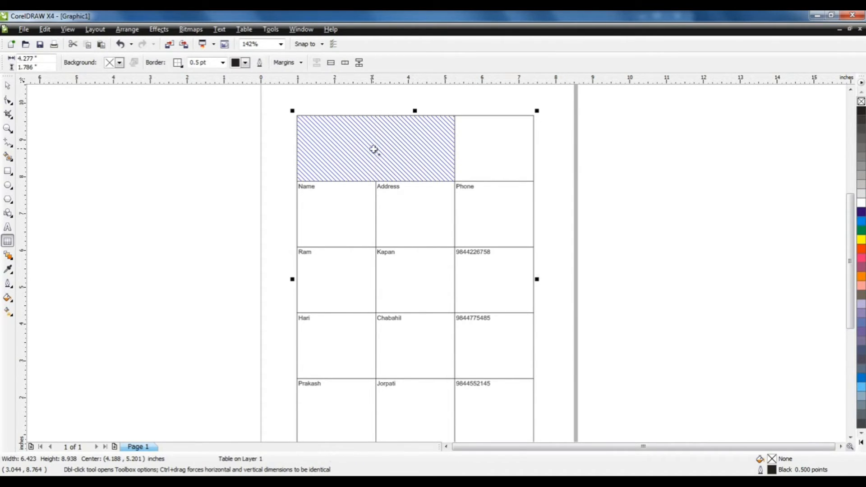
pyautogui.click(373, 147)
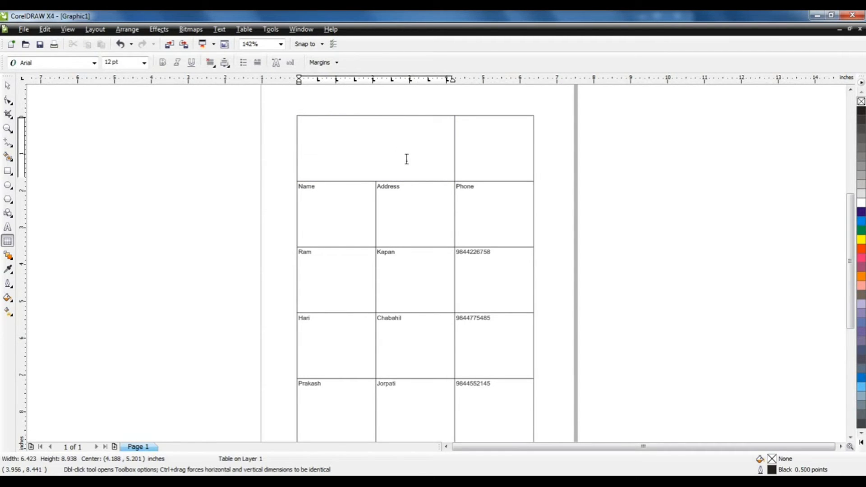
pyautogui.hotkey('ctrl', 'z')
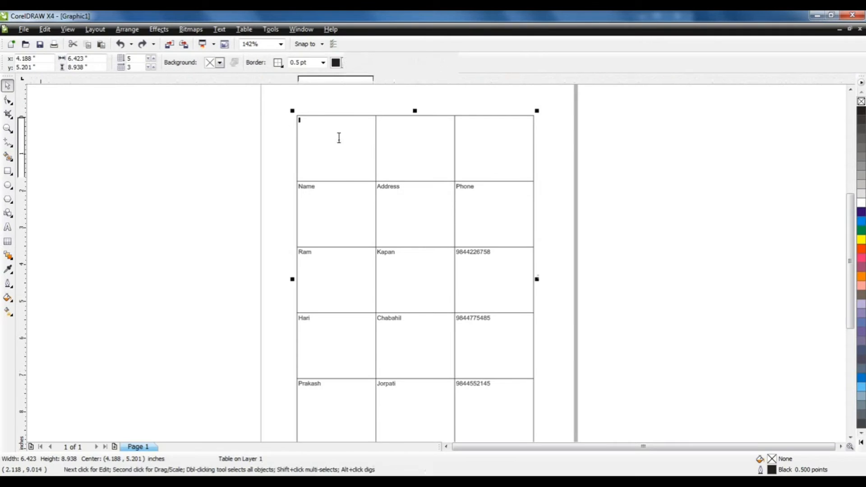
# Step: Merge the top row's first two cells again with Merge Cells, and split them back with Unmerge Cells
pyautogui.moveTo(339, 137)
pyautogui.mouseDown()
pyautogui.moveTo(408, 155)
pyautogui.moveTo(398, 145)
pyautogui.mouseUp()
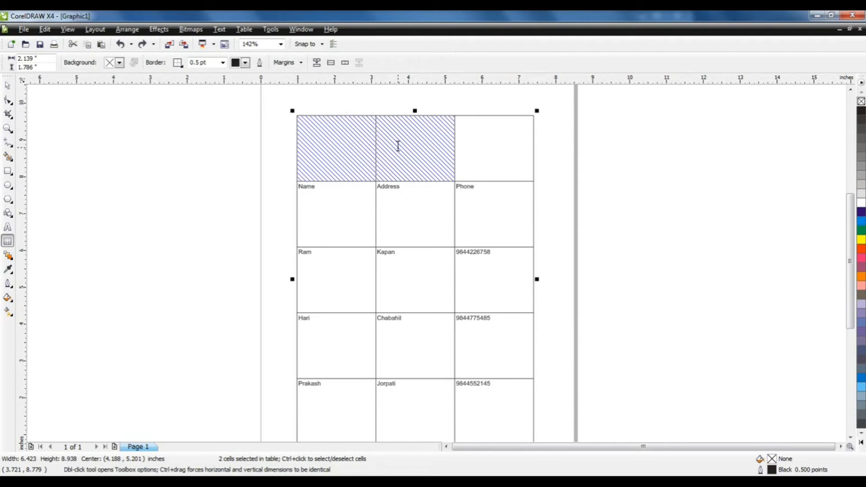
pyautogui.rightClick(398, 146)
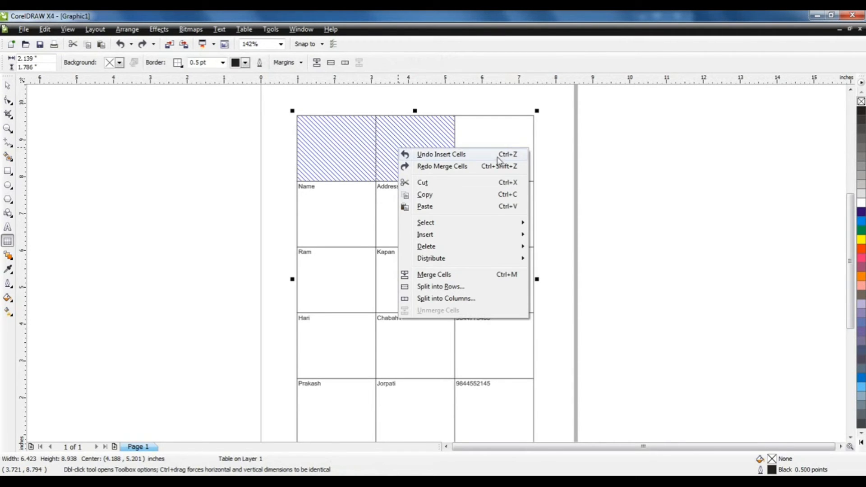
pyautogui.click(471, 277)
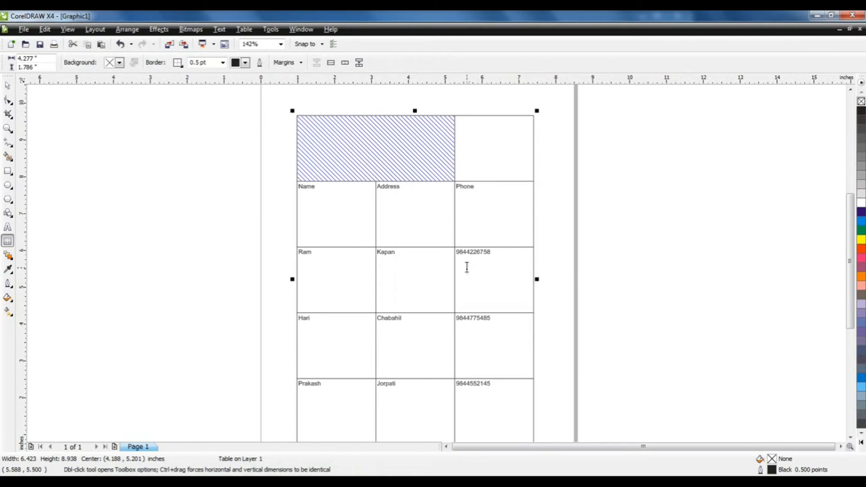
pyautogui.rightClick(393, 148)
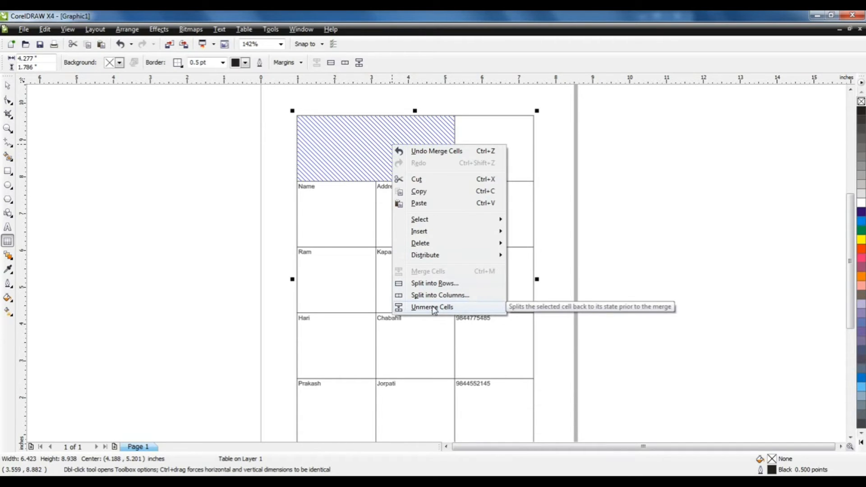
pyautogui.click(432, 308)
pyautogui.click(382, 143)
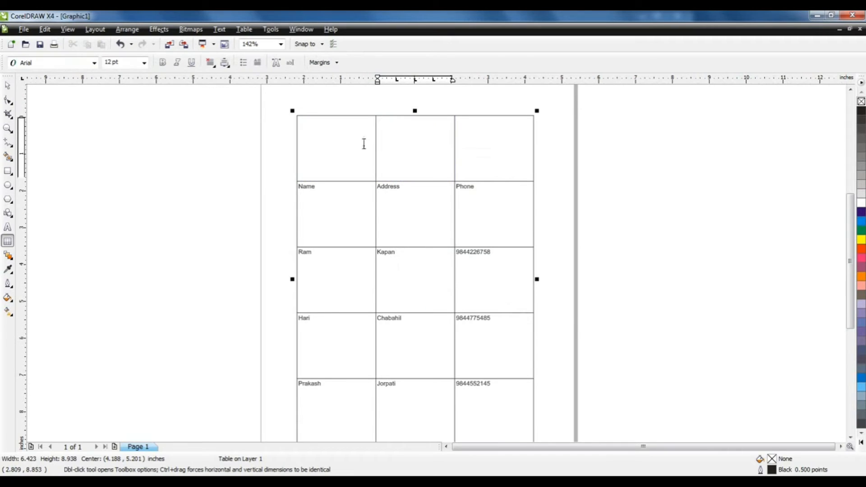
# Step: Select the first cell of the empty top row and split it into 2 rows
pyautogui.click(363, 144)
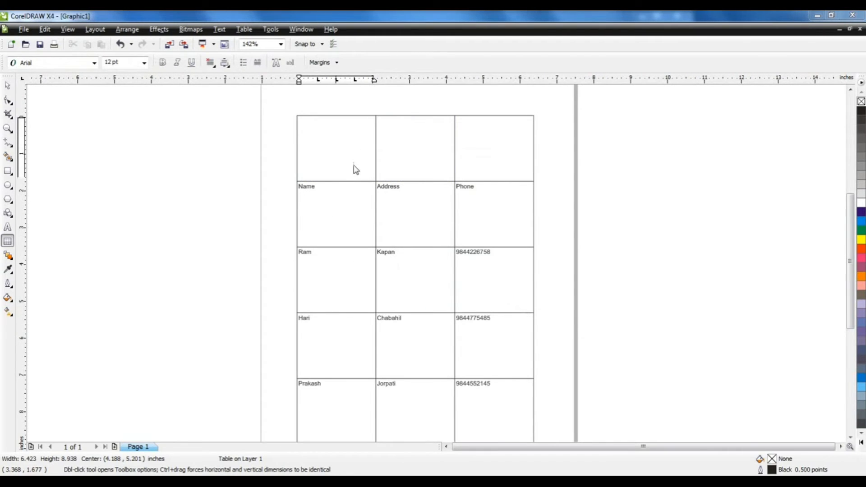
pyautogui.press('Escape')
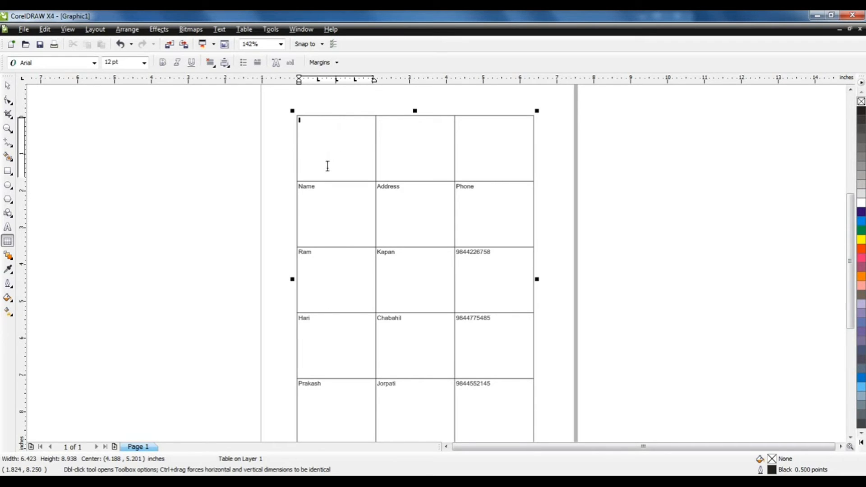
pyautogui.rightClick(302, 119)
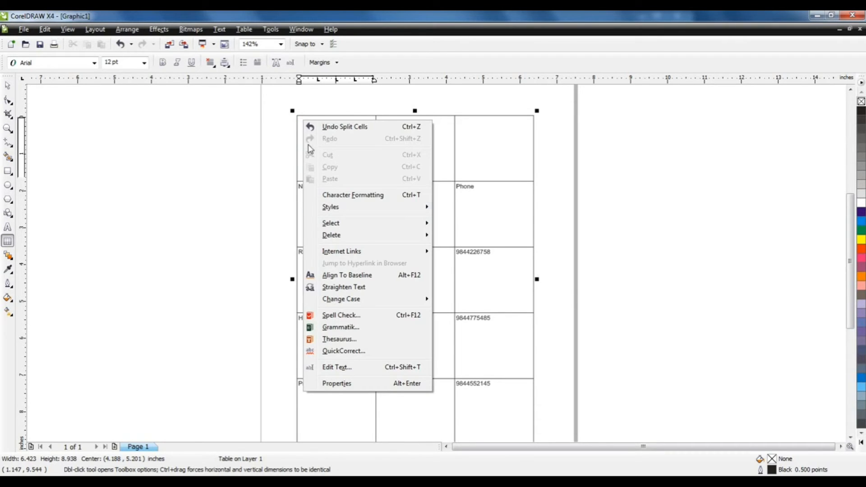
pyautogui.moveTo(366, 225)
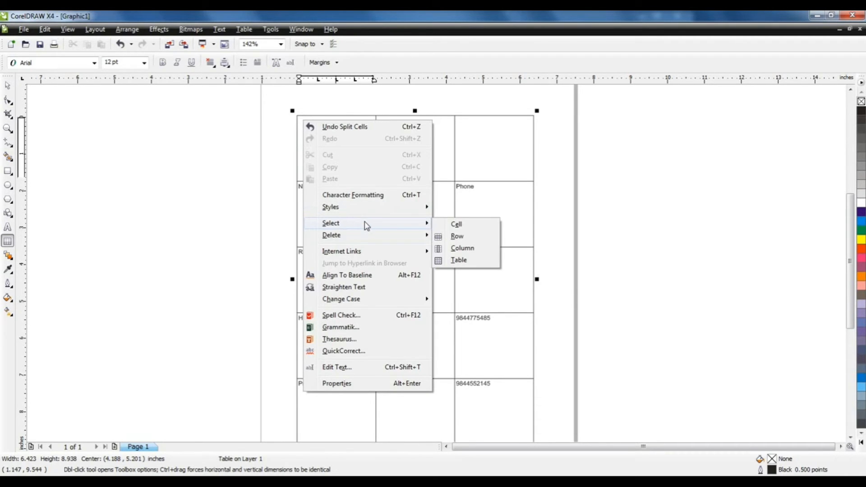
pyautogui.click(456, 225)
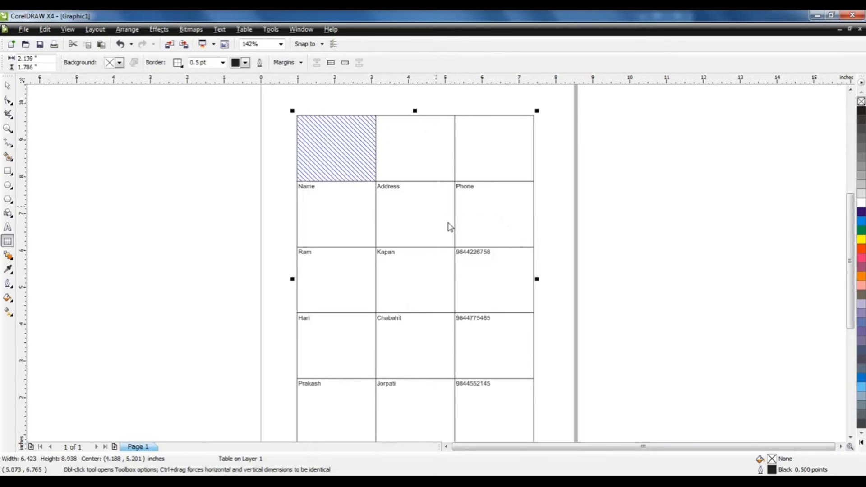
pyautogui.rightClick(327, 141)
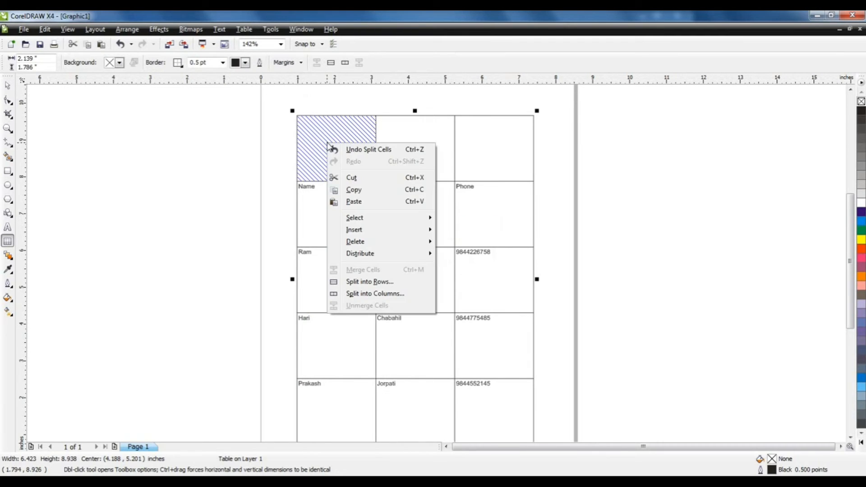
pyautogui.click(380, 284)
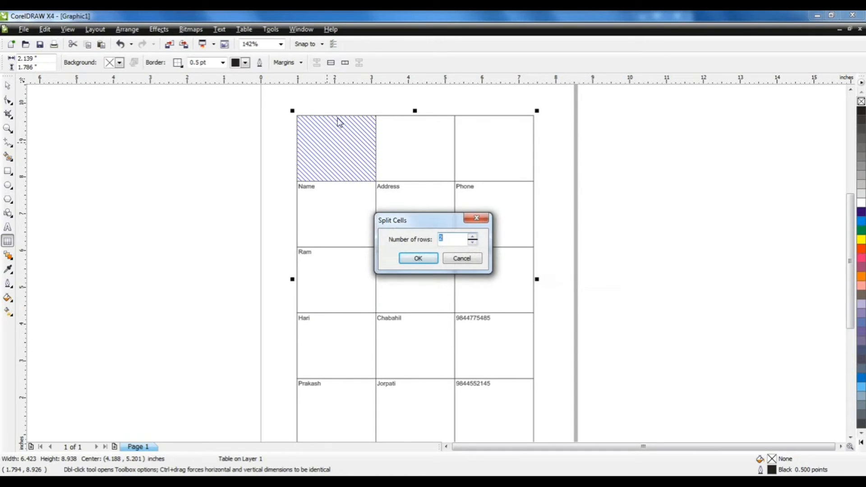
pyautogui.click(415, 257)
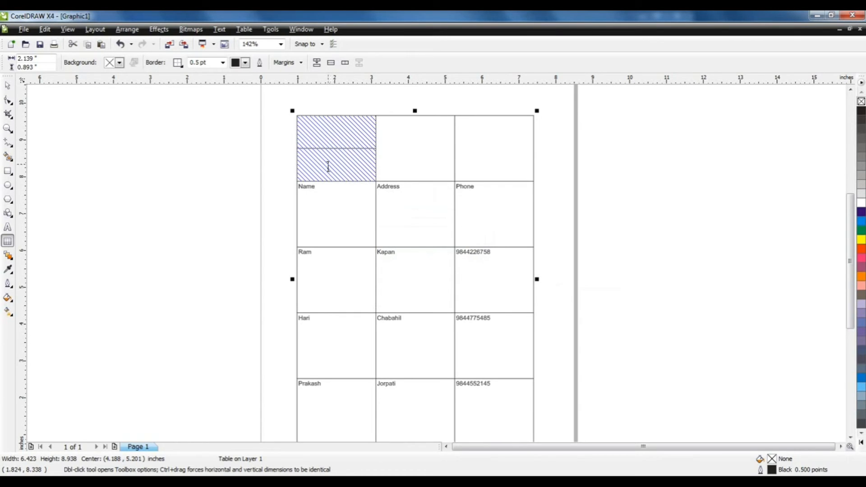
# Step: Split the two stacked cells above the Name header into 2 columns
pyautogui.rightClick(347, 141)
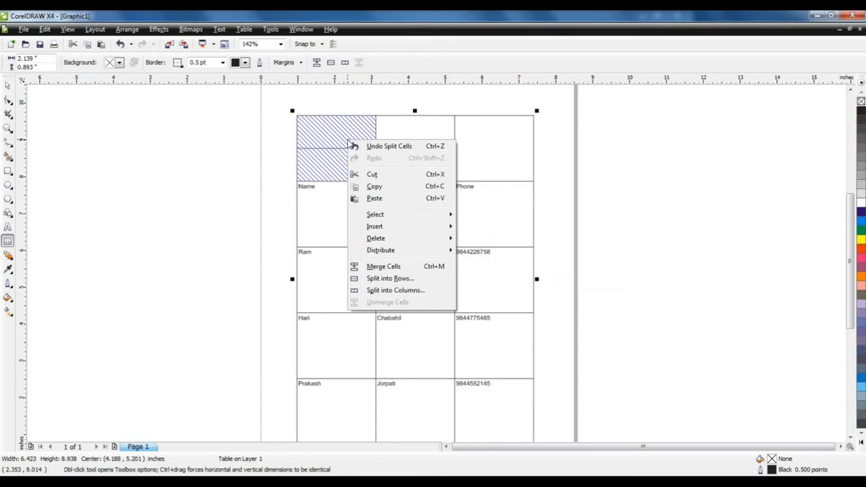
pyautogui.click(390, 291)
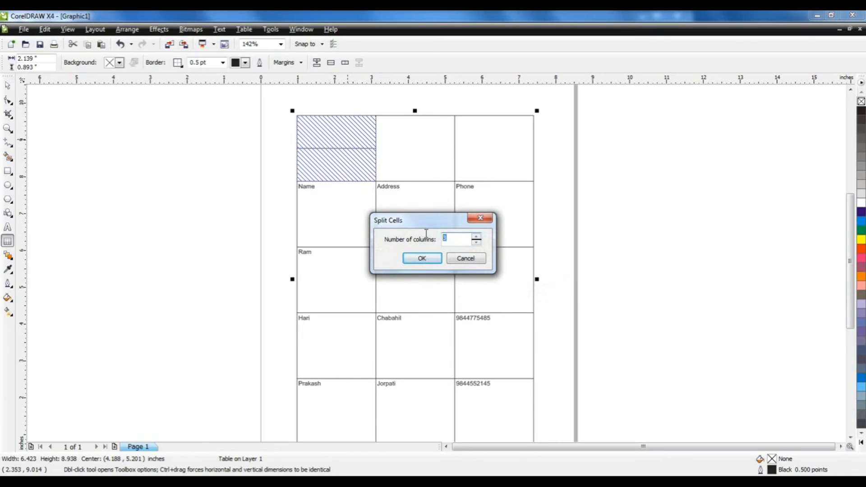
pyautogui.click(476, 235)
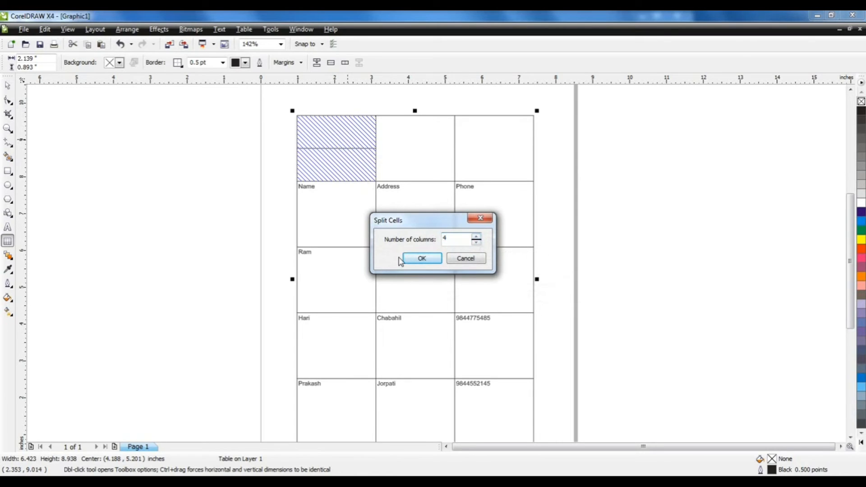
pyautogui.doubleClick(475, 242)
pyautogui.click(413, 257)
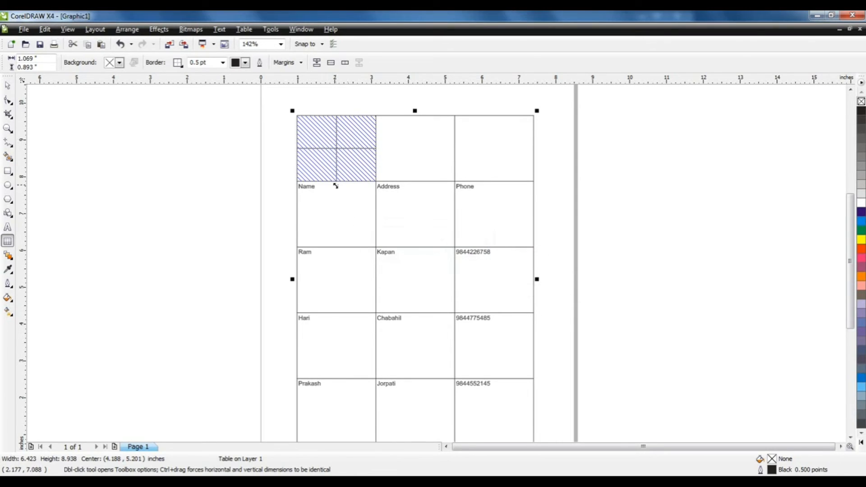
# Step: Merge the upper pair of split cells into one, and merge the lower pair the same way
pyautogui.click(361, 163)
pyautogui.moveTo(322, 139); pyautogui.dragTo(349, 132)
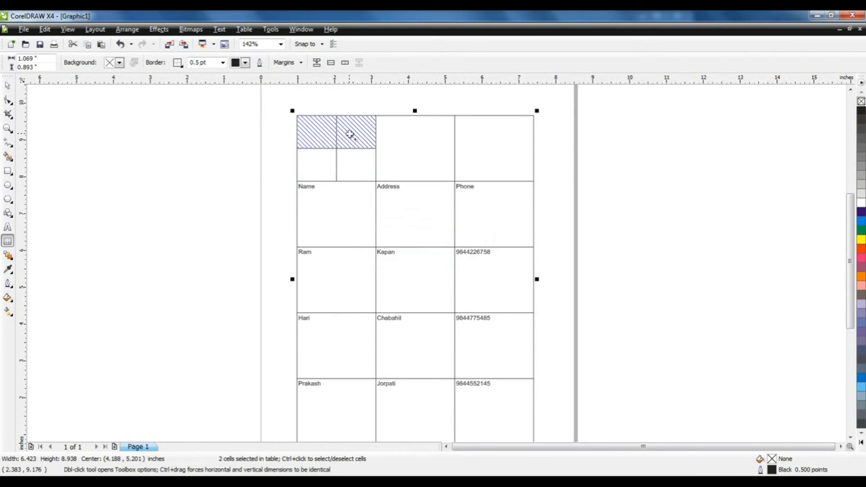
pyautogui.click(328, 162)
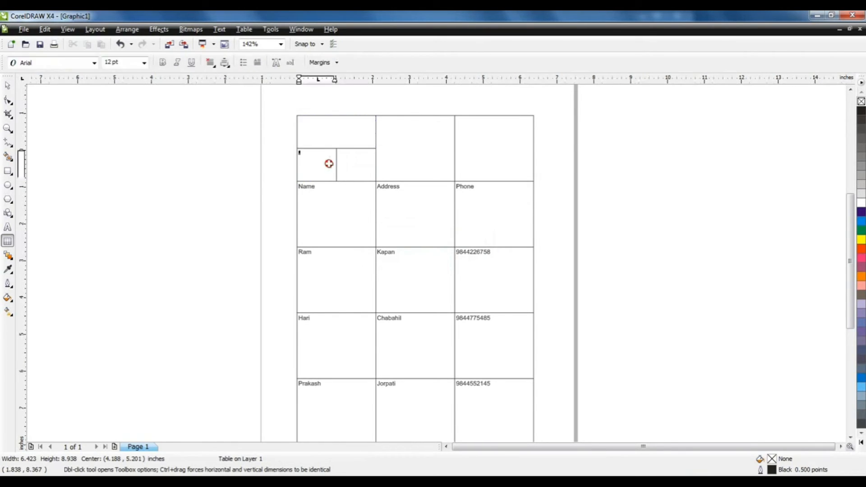
pyautogui.moveTo(329, 163); pyautogui.dragTo(352, 169)
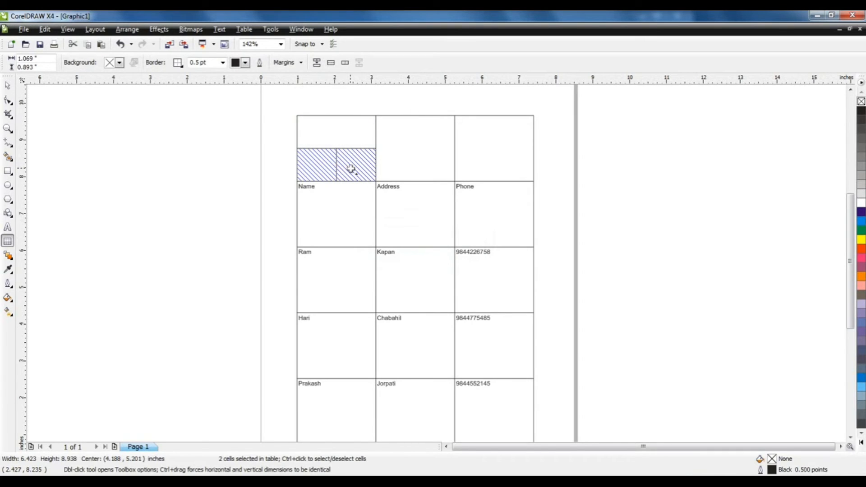
pyautogui.hotkey('ctrl', 'm')
pyautogui.click(362, 168)
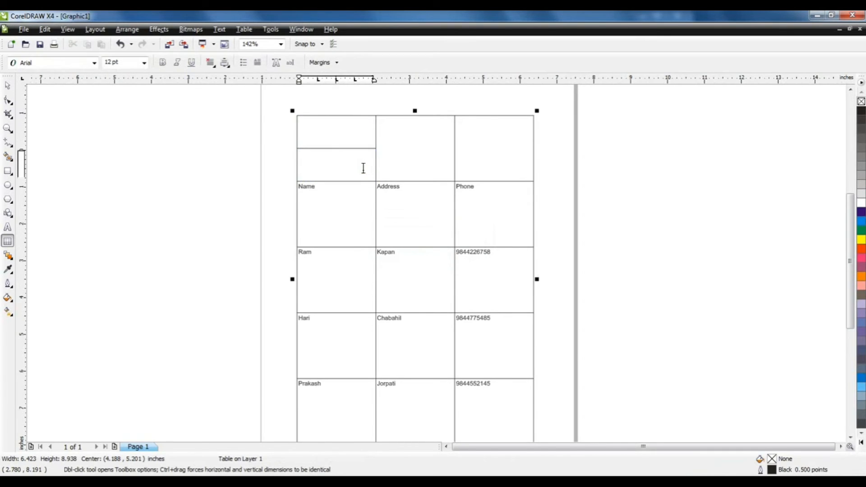
# Step: Merge the two remaining stacked cells above the Name header back into a single cell
pyautogui.moveTo(361, 166); pyautogui.dragTo(350, 142)
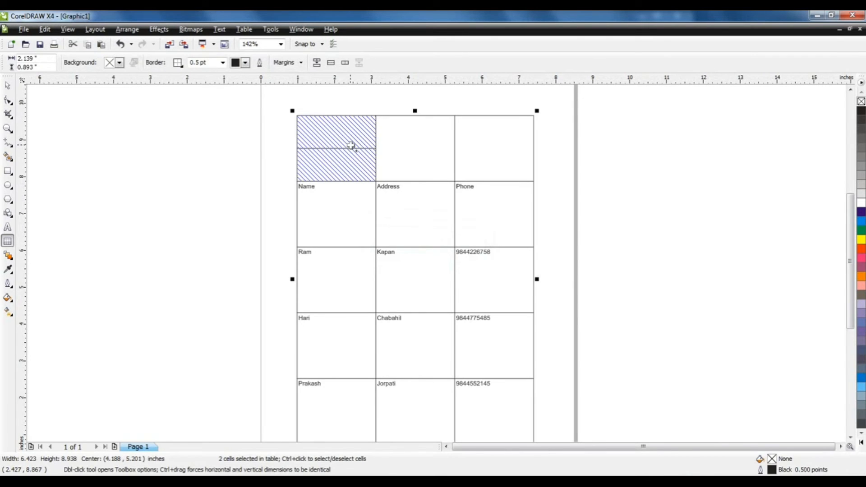
pyautogui.hotkey('ctrl', 'm')
pyautogui.click(351, 145)
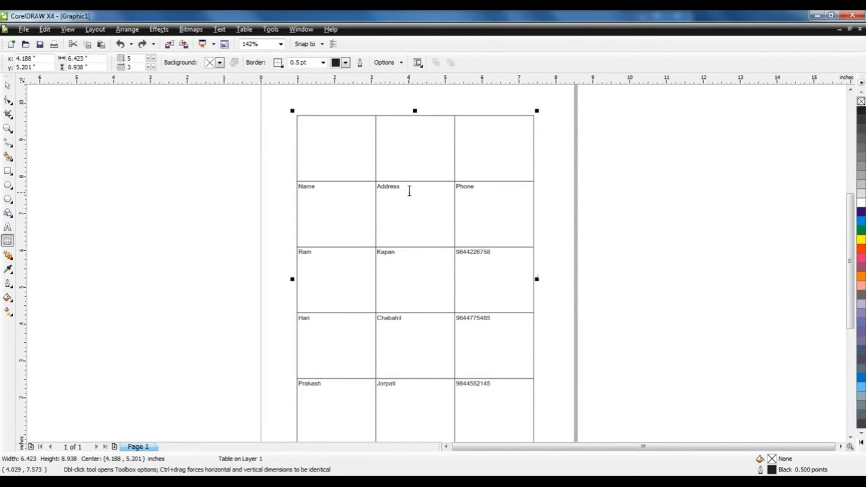
# Step: Narrow the Name column to about 0.74 inch and the Address column to about 1.45 inches
pyautogui.click(382, 167)
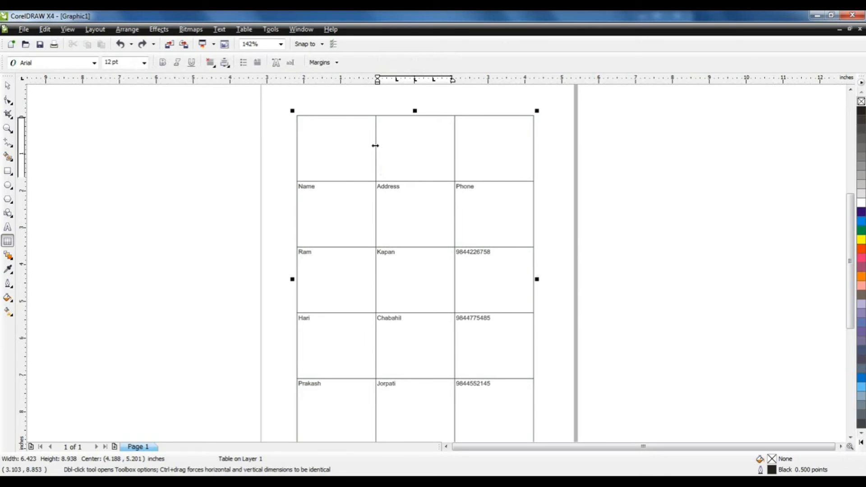
pyautogui.moveTo(375, 145); pyautogui.dragTo(324, 143)
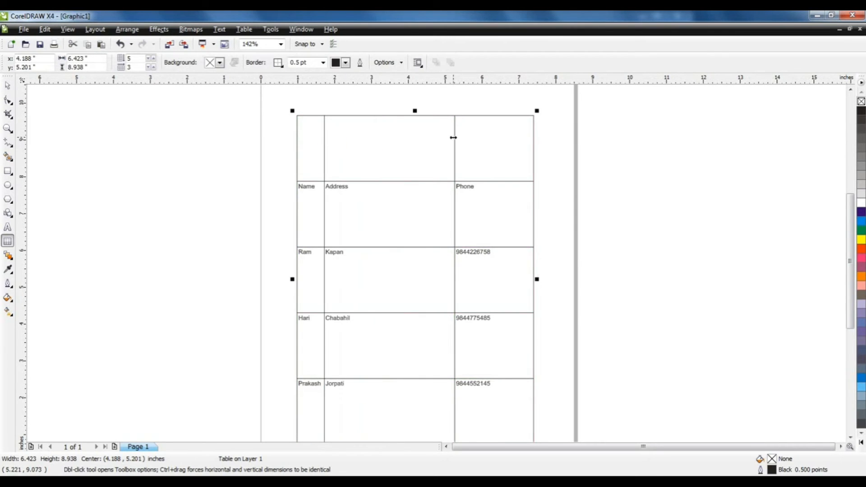
pyautogui.moveTo(453, 137); pyautogui.dragTo(378, 141)
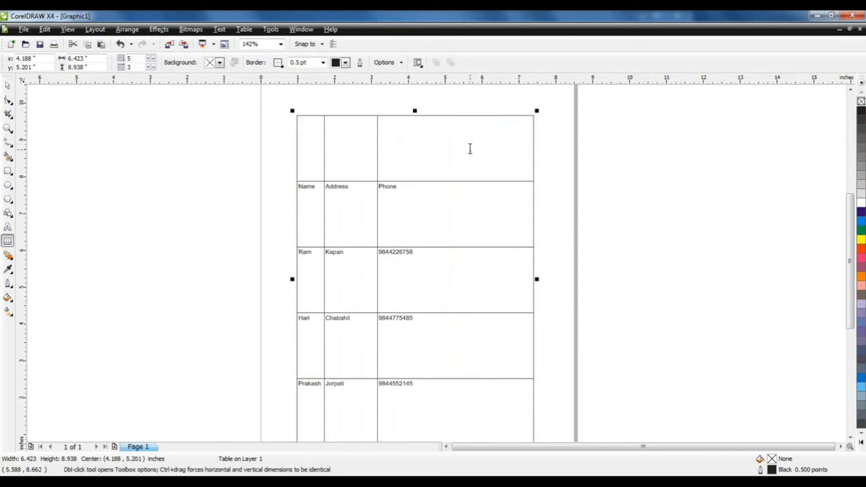
pyautogui.moveTo(311, 133); pyautogui.dragTo(455, 133)
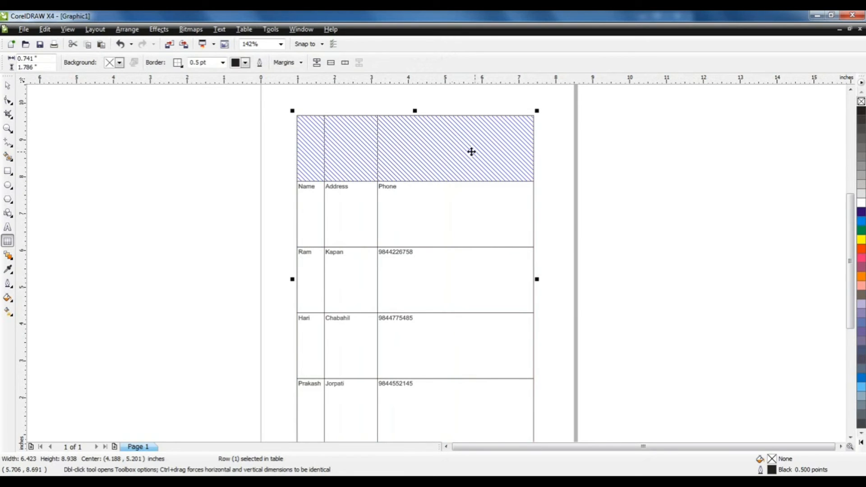
pyautogui.click(456, 148)
pyautogui.click(452, 111)
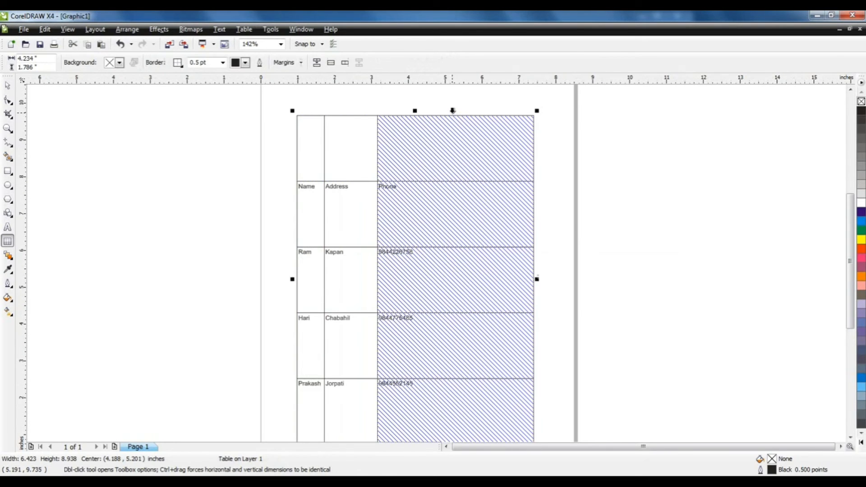
pyautogui.click(329, 138)
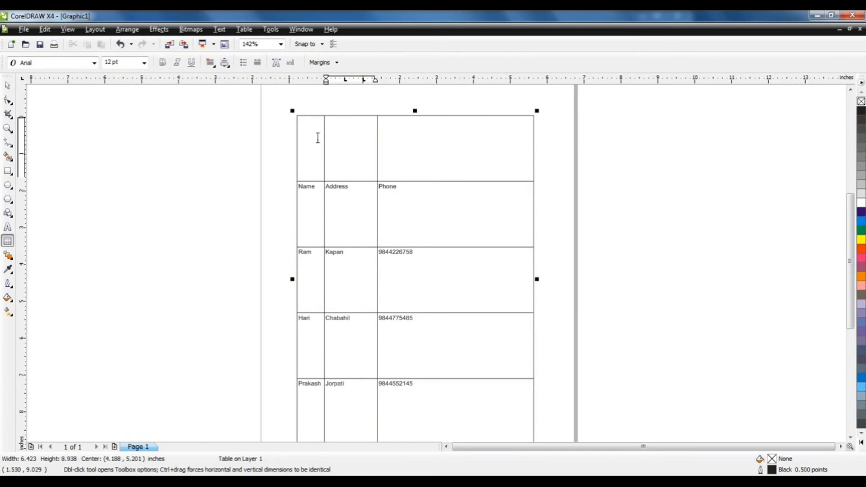
pyautogui.click(317, 140)
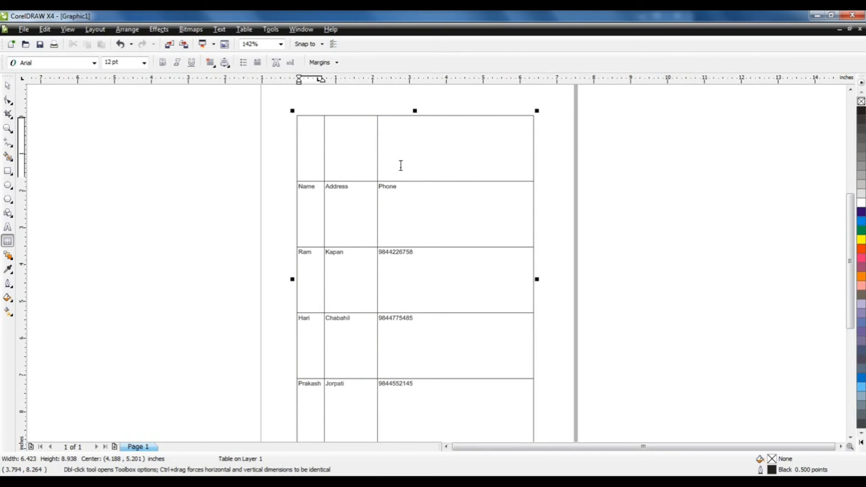
# Step: Select the entire table and distribute its columns evenly
pyautogui.click(294, 113)
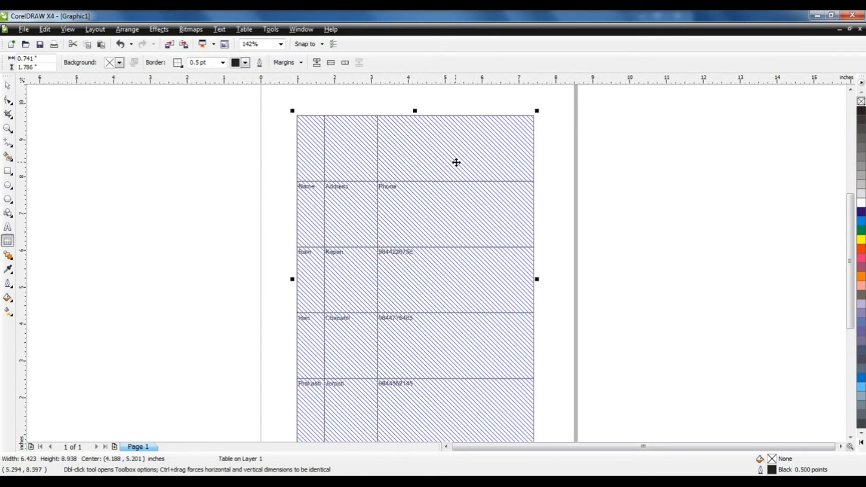
pyautogui.rightClick(433, 156)
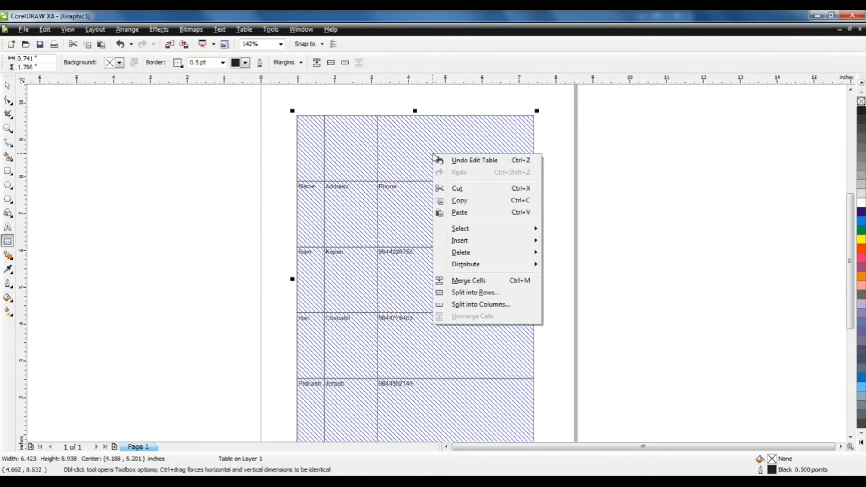
pyautogui.moveTo(504, 267)
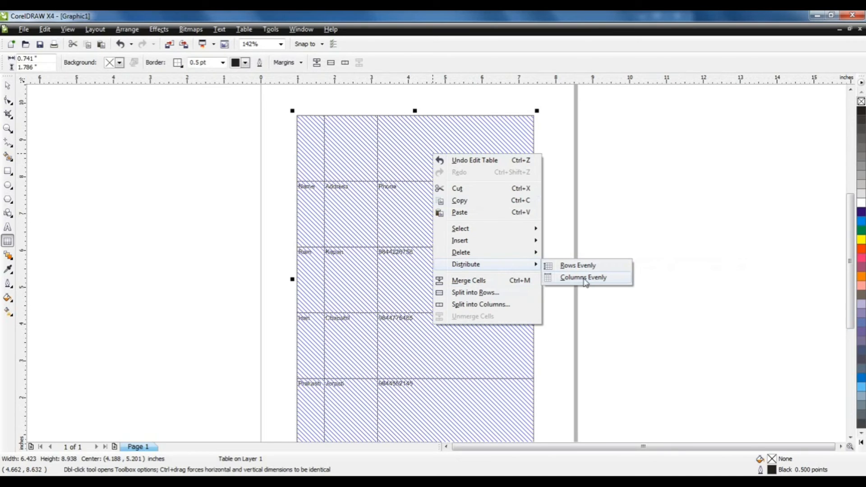
pyautogui.click(605, 279)
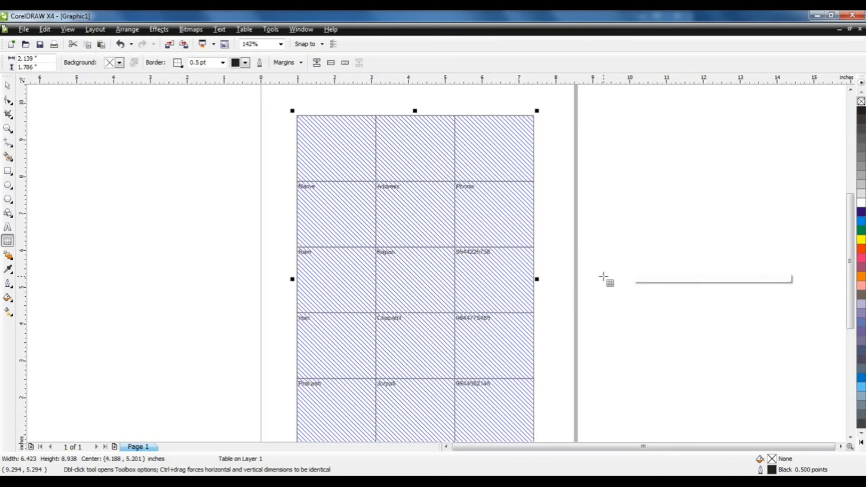
# Step: Reduce the top row's height to about 1.09 inches, and shrink the header row and the first two data rows to uneven heights
pyautogui.click(496, 231)
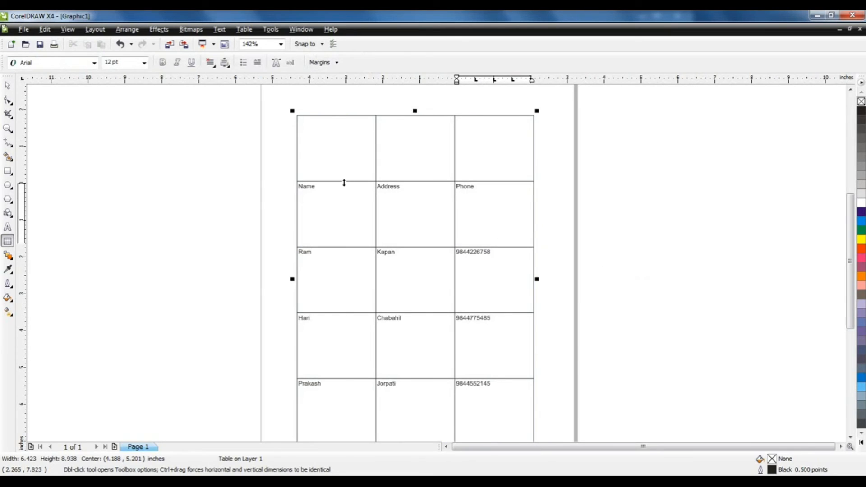
pyautogui.moveTo(344, 181); pyautogui.dragTo(344, 156)
pyautogui.moveTo(350, 245); pyautogui.dragTo(347, 179)
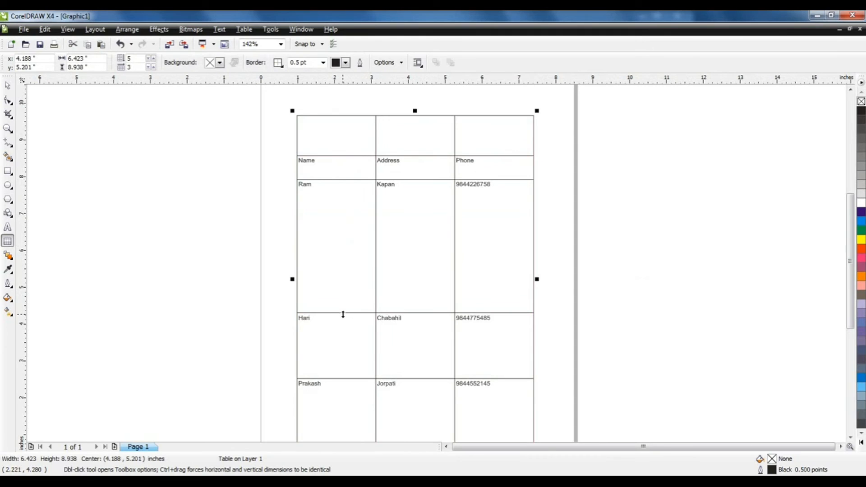
pyautogui.moveTo(343, 314); pyautogui.dragTo(346, 234)
pyautogui.moveTo(341, 381); pyautogui.dragTo(348, 284)
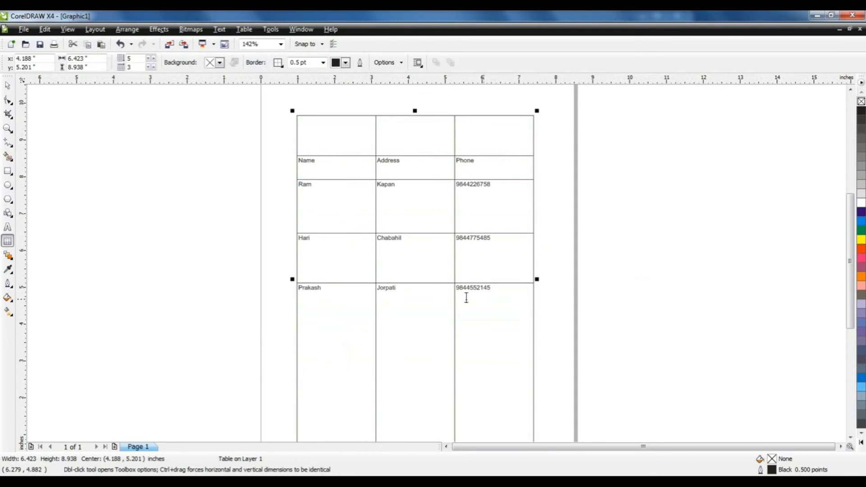
# Step: Select the entire table and distribute its rows evenly
pyautogui.click(298, 116)
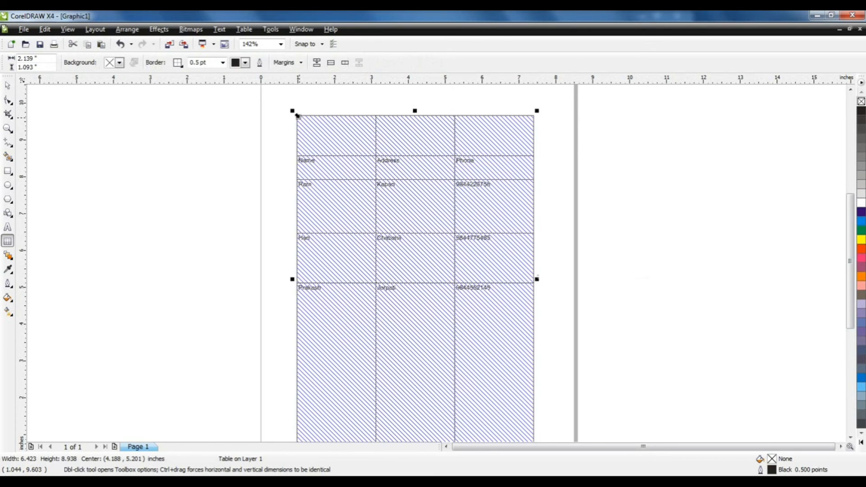
pyautogui.rightClick(415, 141)
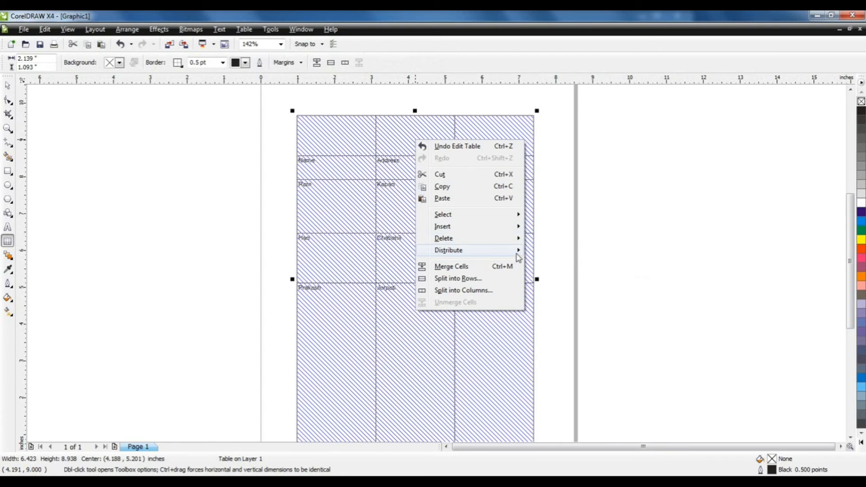
pyautogui.moveTo(519, 256)
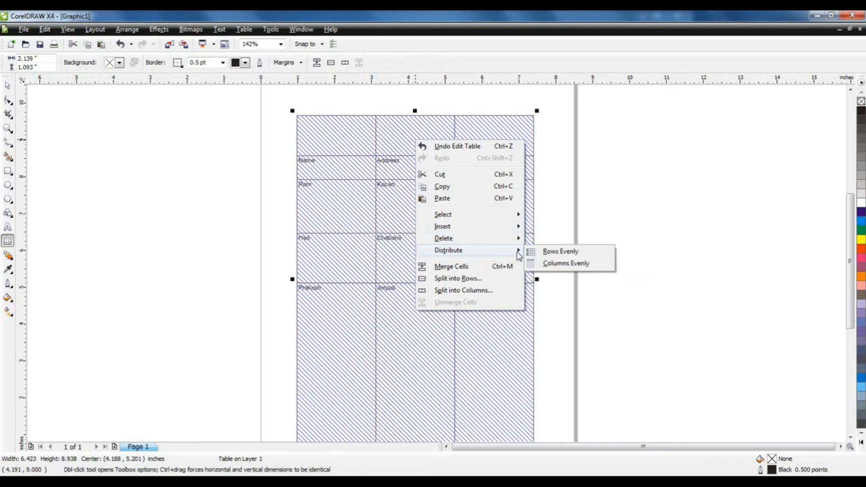
pyautogui.click(580, 252)
pyautogui.click(391, 204)
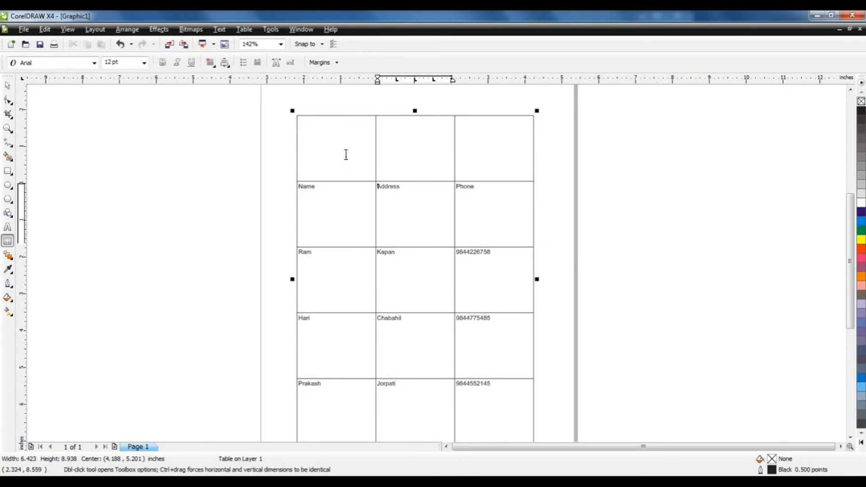
# Step: Select the empty row above the Name, Address and Phone headers and delete it
pyautogui.click(323, 139)
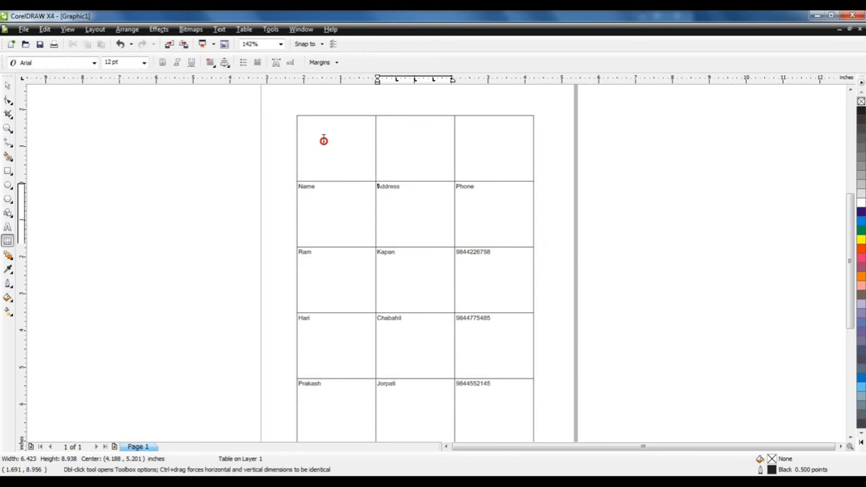
pyautogui.click(294, 132)
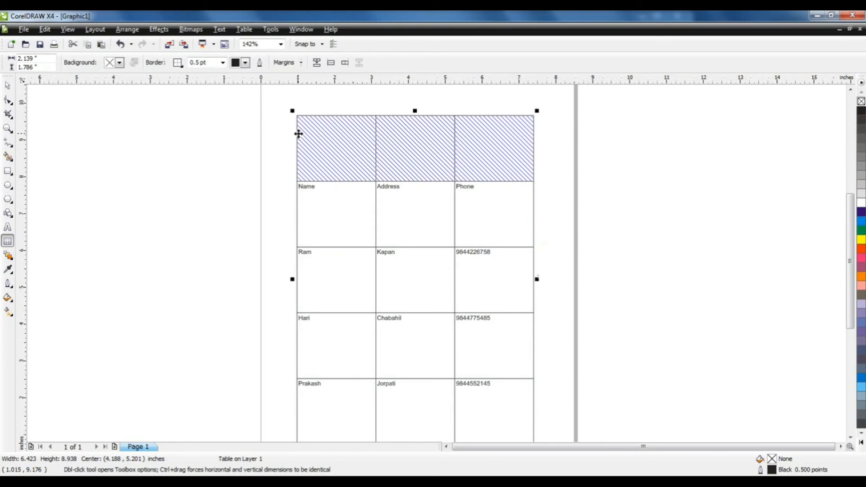
pyautogui.rightClick(355, 141)
pyautogui.moveTo(436, 246)
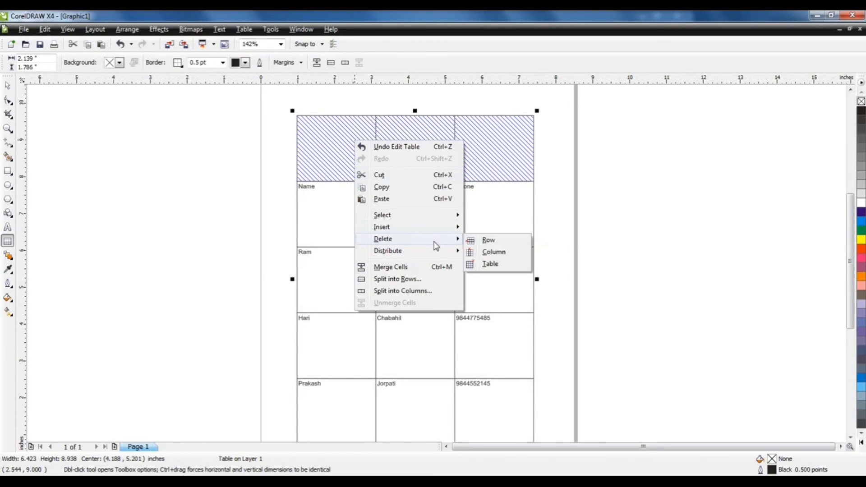
pyautogui.click(489, 240)
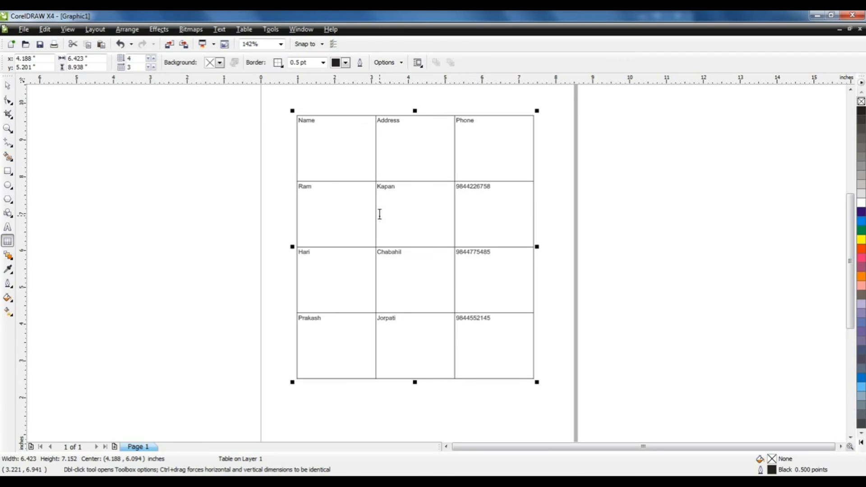
# Step: Convert the table to text, with commas separating the cell text
pyautogui.click(313, 160)
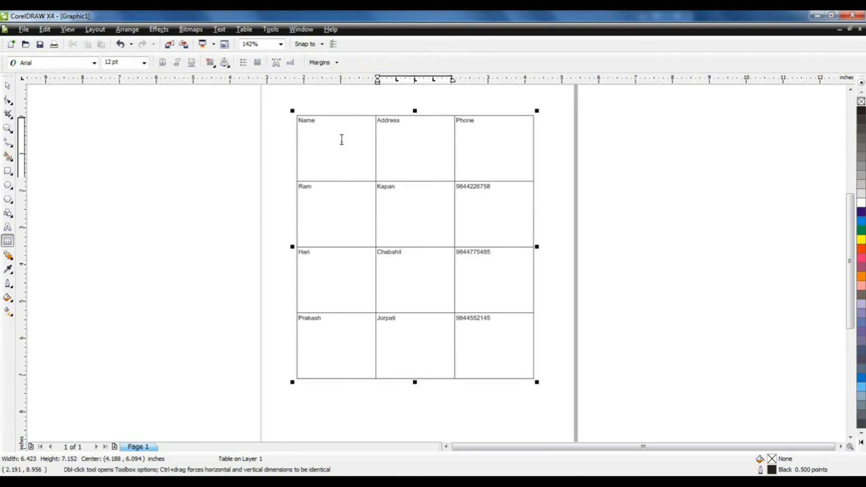
pyautogui.click(244, 29)
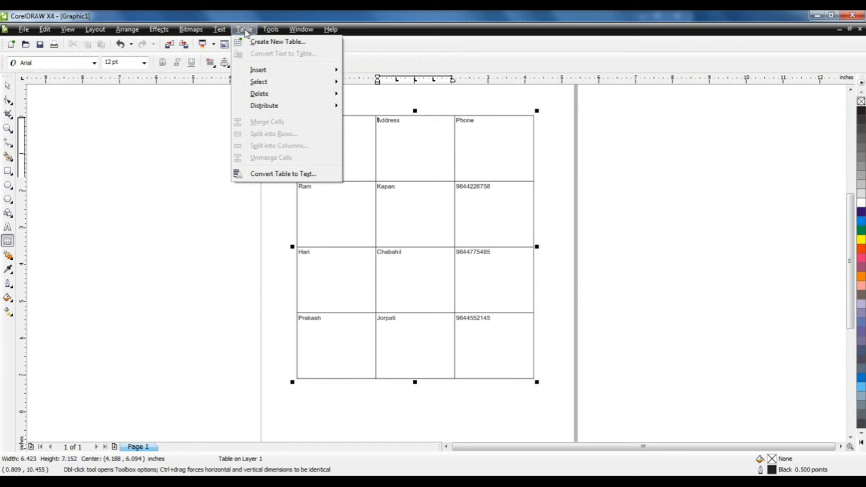
pyautogui.click(297, 177)
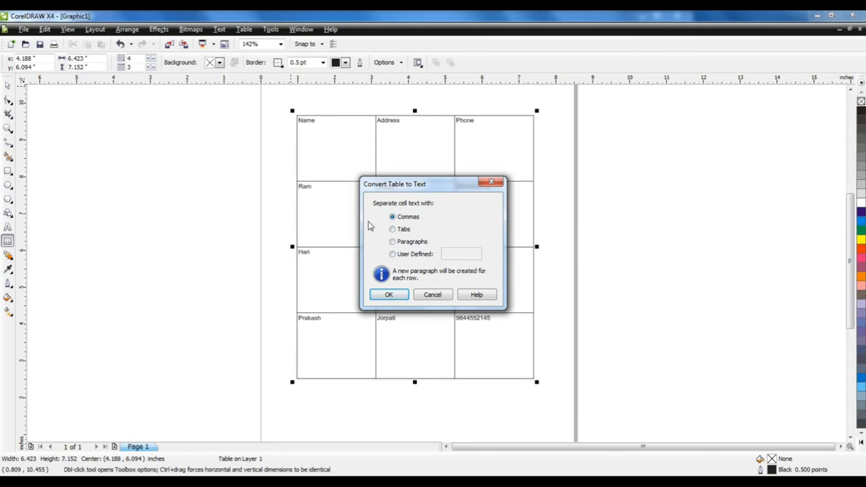
pyautogui.click(393, 295)
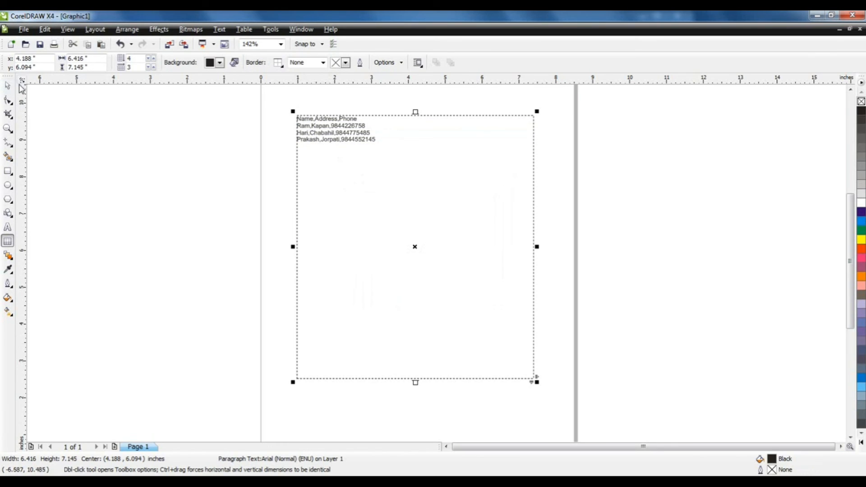
# Step: Inspect the comma-separated text up close and convert it back into a table, using commas as the column separator
pyautogui.click(7, 86)
pyautogui.click(7, 128)
pyautogui.moveTo(276, 104); pyautogui.dragTo(486, 201)
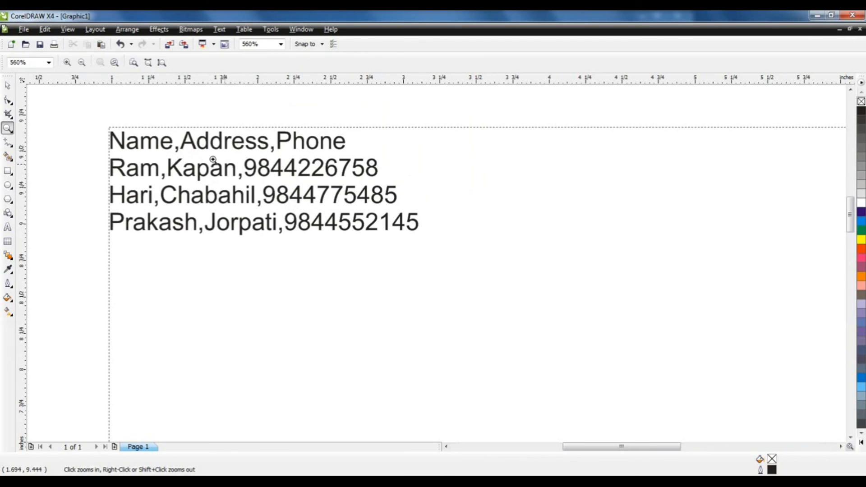
pyautogui.rightClick(340, 265)
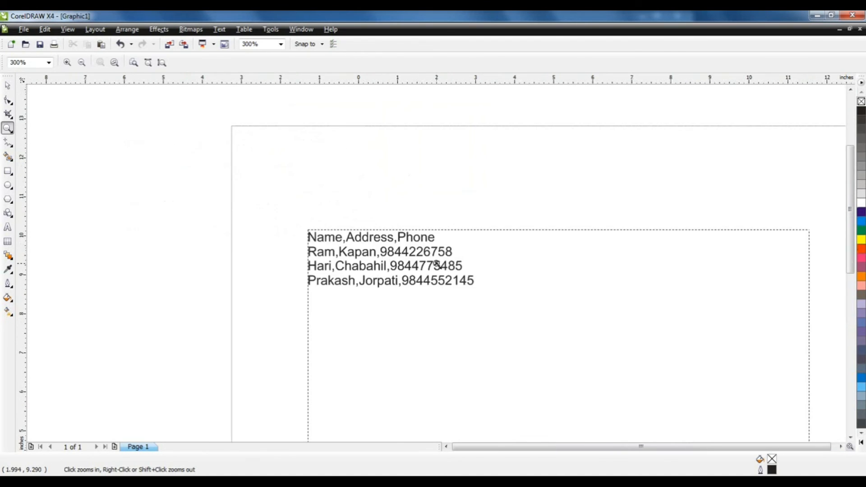
pyautogui.rightClick(456, 275)
pyautogui.press('h')
pyautogui.moveTo(480, 294); pyautogui.dragTo(417, 189)
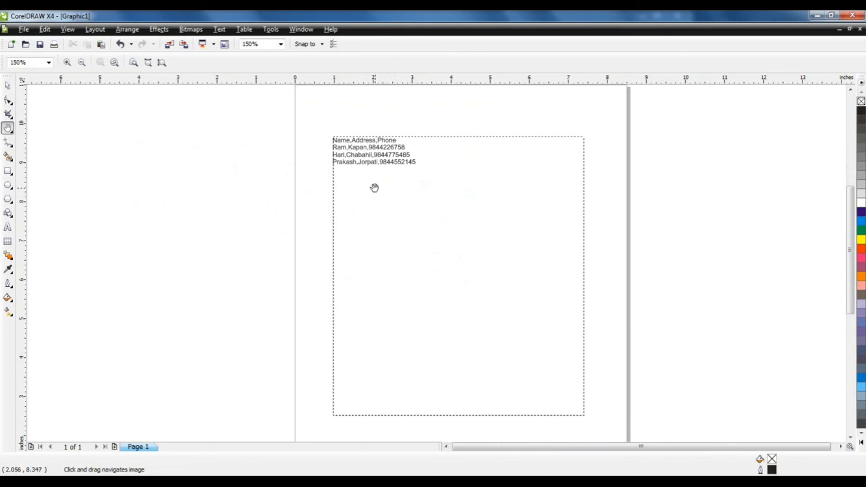
pyautogui.click(8, 85)
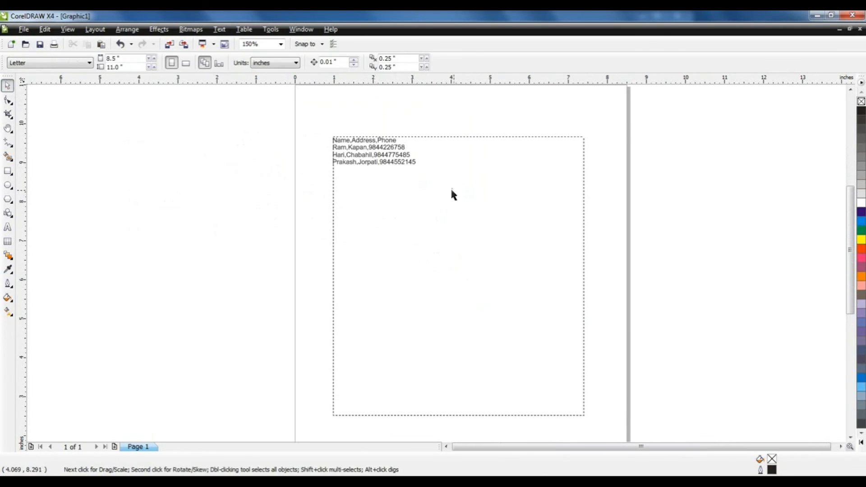
pyautogui.click(391, 155)
pyautogui.click(245, 30)
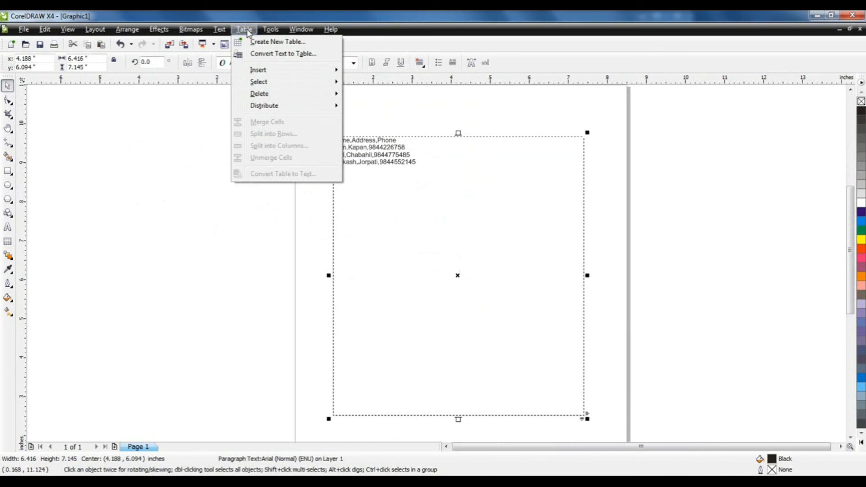
pyautogui.click(289, 54)
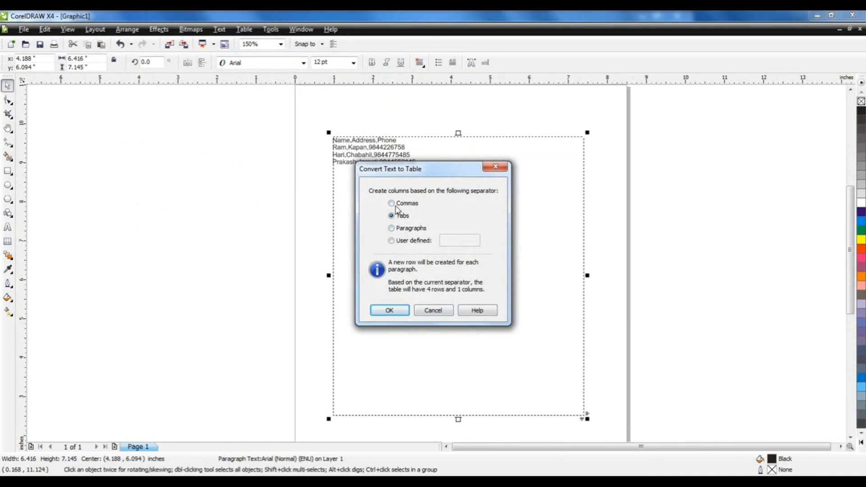
pyautogui.click(391, 311)
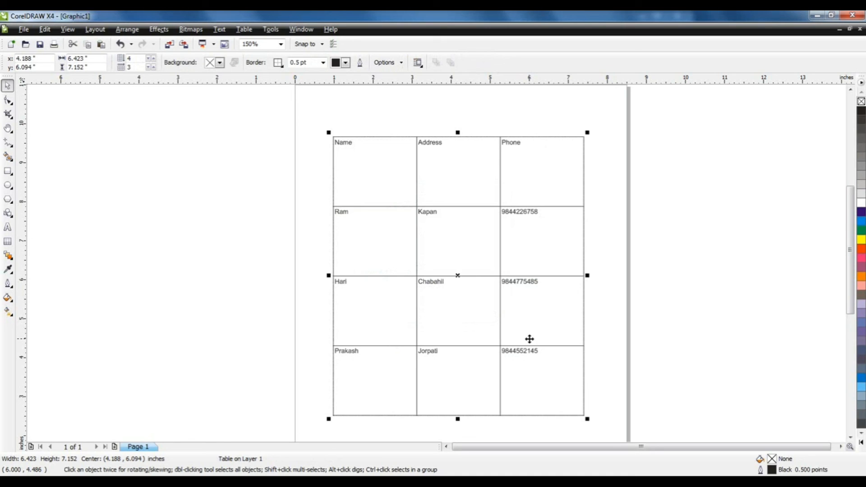
pyautogui.click(250, 30)
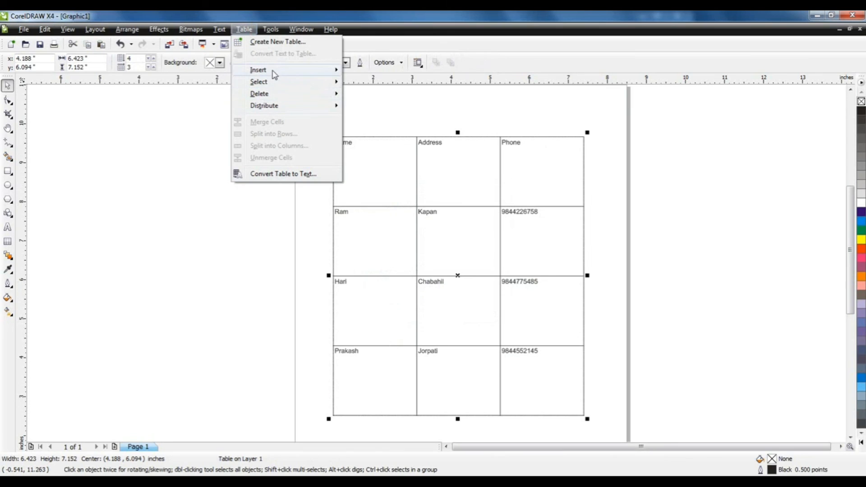
pyautogui.moveTo(276, 72)
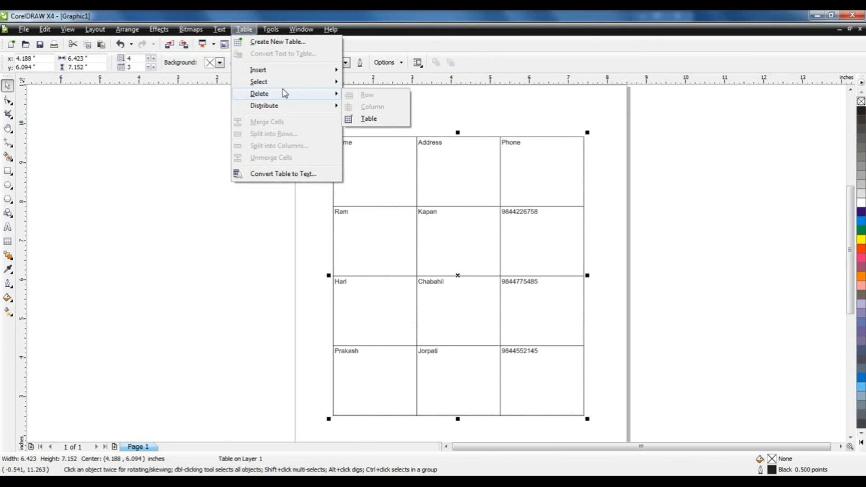
pyautogui.moveTo(294, 105)
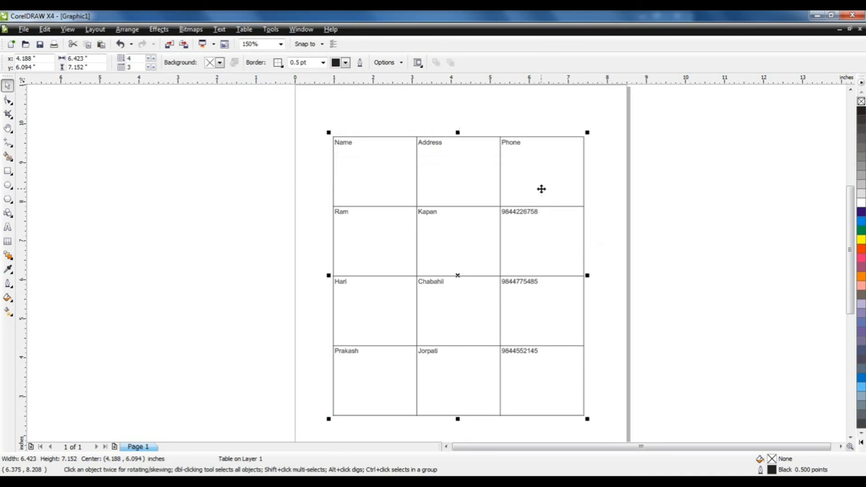
pyautogui.click(592, 218)
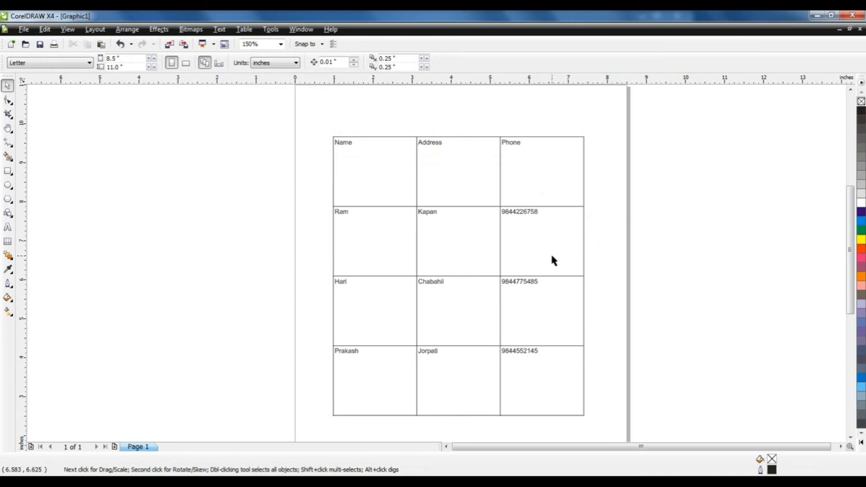